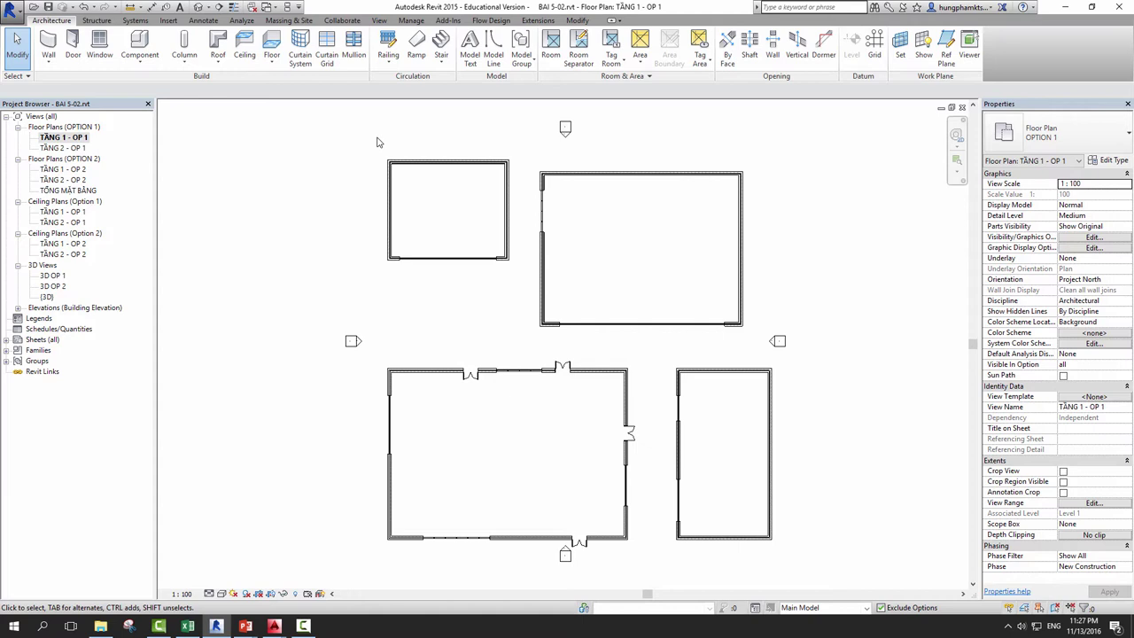
Make PHƯƠNG ÁN 1 (primary) the active design option and select the bottom room's right wall.
{"action": "left_click_drag", "start_coordinate": [376, 141], "coordinate": [371, 303]}
{"action": "left_click", "coordinate": [806, 609]}
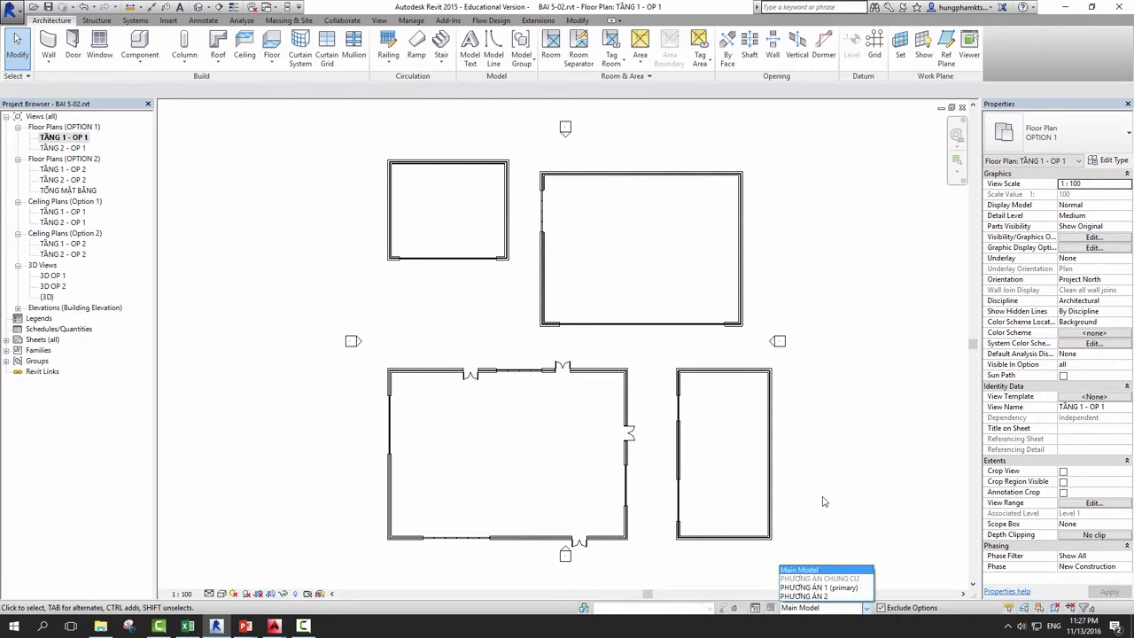
{"action": "left_click", "coordinate": [811, 570]}
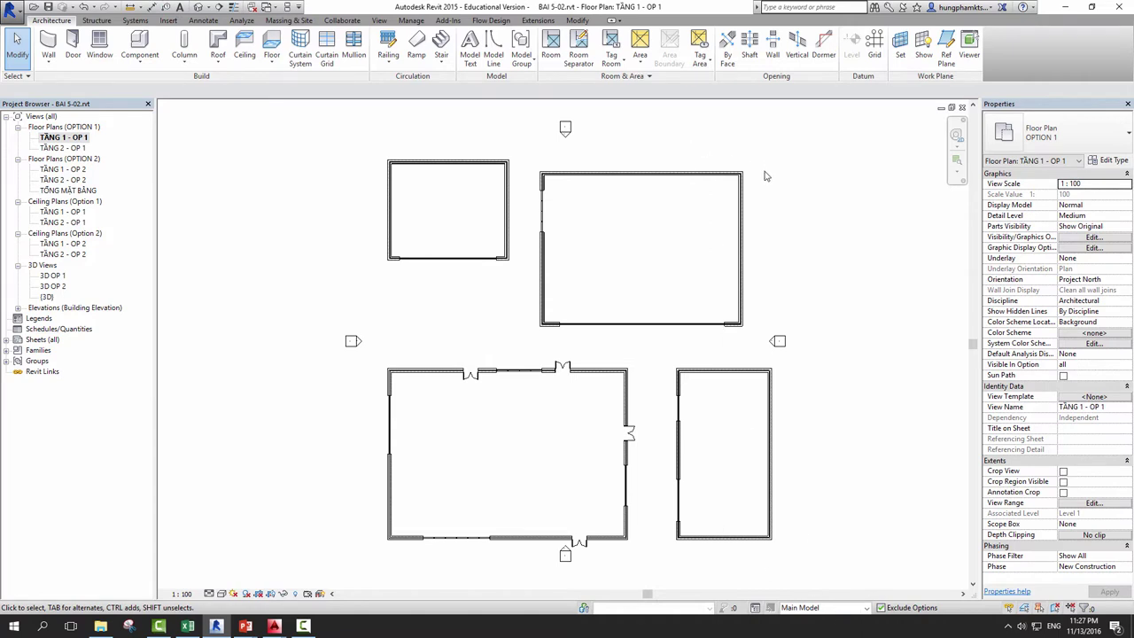
{"action": "left_click", "coordinate": [826, 608]}
{"action": "left_click", "coordinate": [811, 579]}
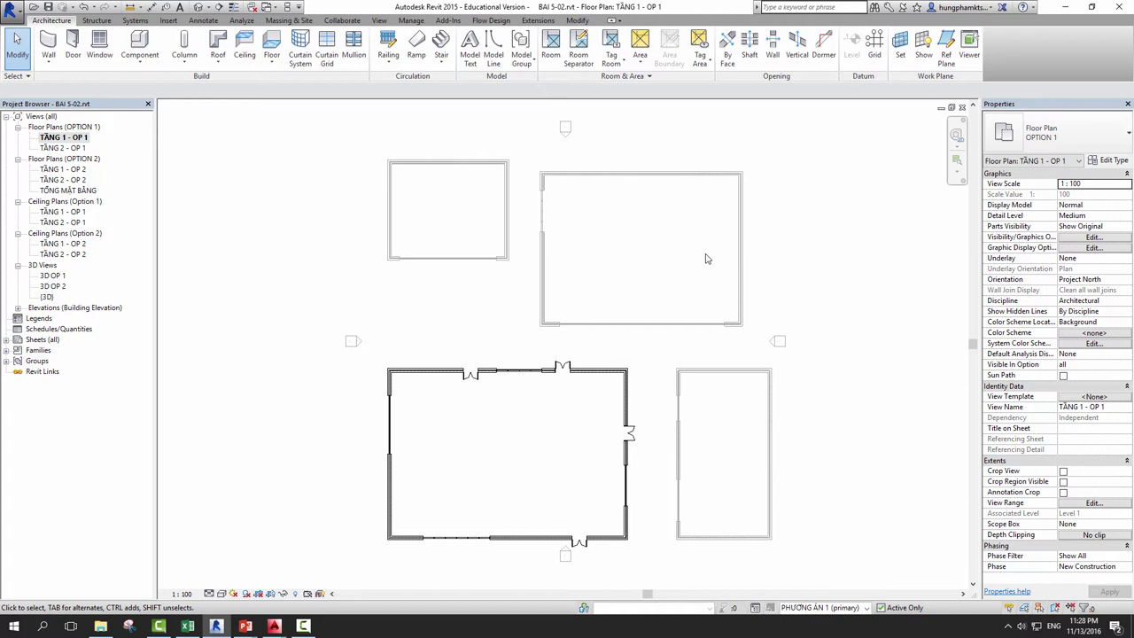
{"action": "left_click", "coordinate": [627, 396]}
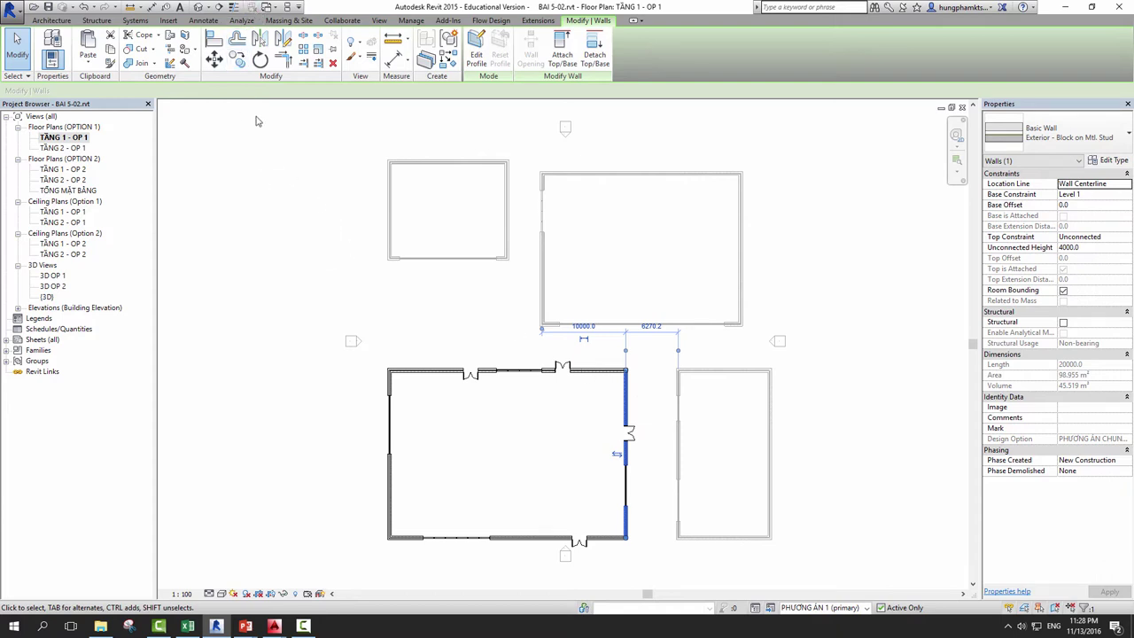
In the {3D} view, reset editing to Main Model, then open 3D OP 1 from the Project Browser.
{"action": "left_click", "coordinate": [198, 6]}
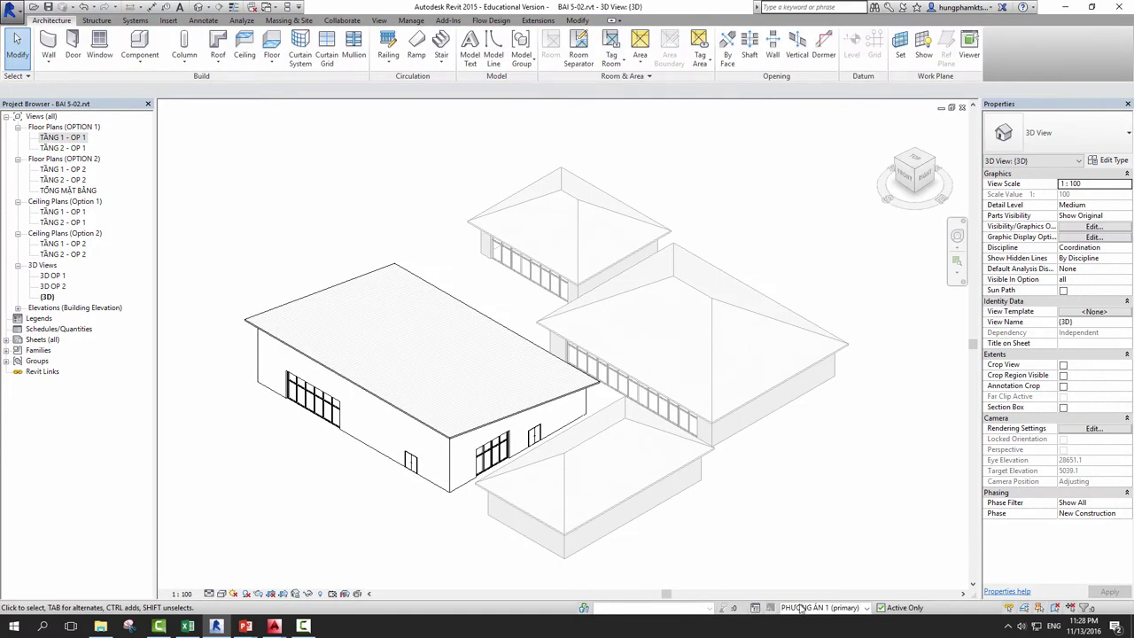
{"action": "left_click", "coordinate": [801, 607]}
{"action": "left_click", "coordinate": [824, 572]}
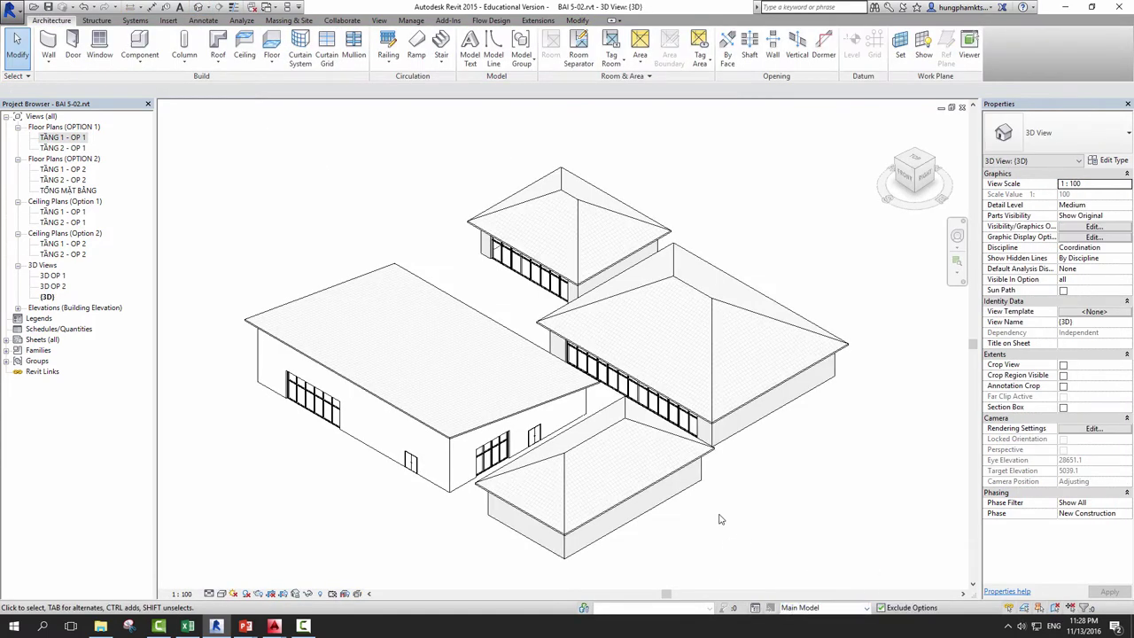
{"action": "middle_click_drag", "start_coordinate": [673, 520], "coordinate": [623, 509], "text": "shift"}
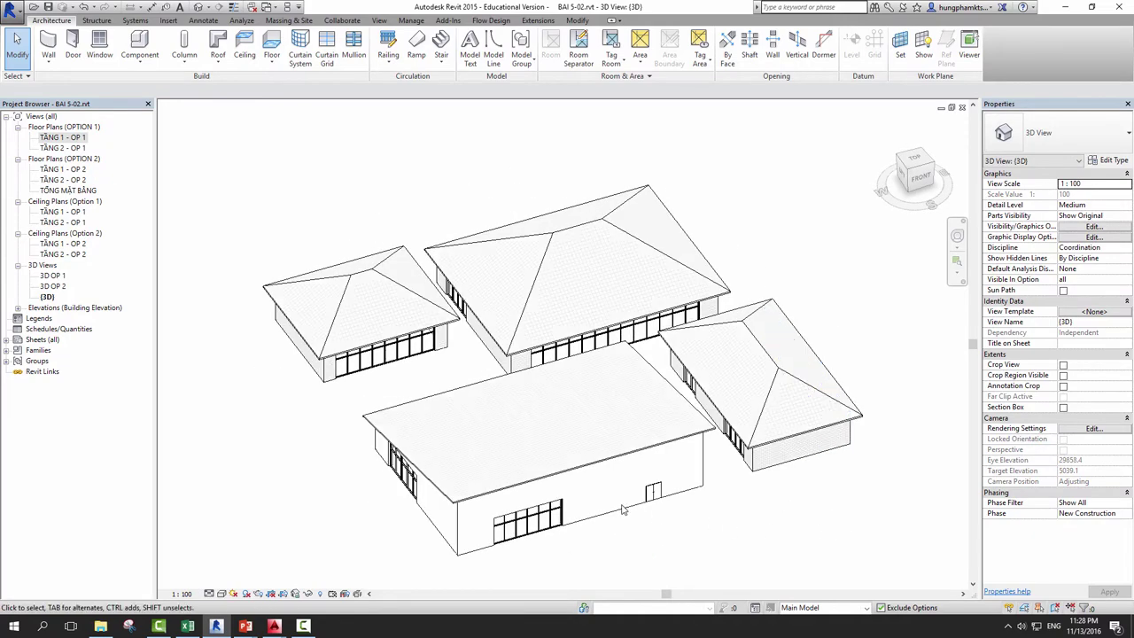
{"action": "middle_click_drag", "start_coordinate": [623, 509], "coordinate": [620, 474]}
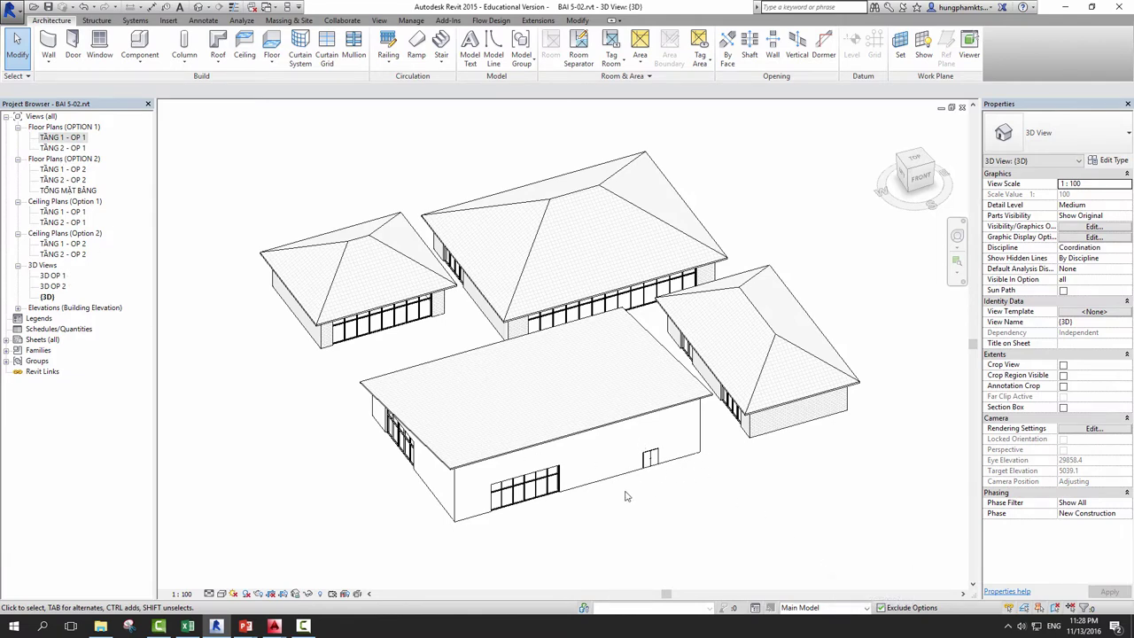
{"action": "double_click", "coordinate": [53, 275]}
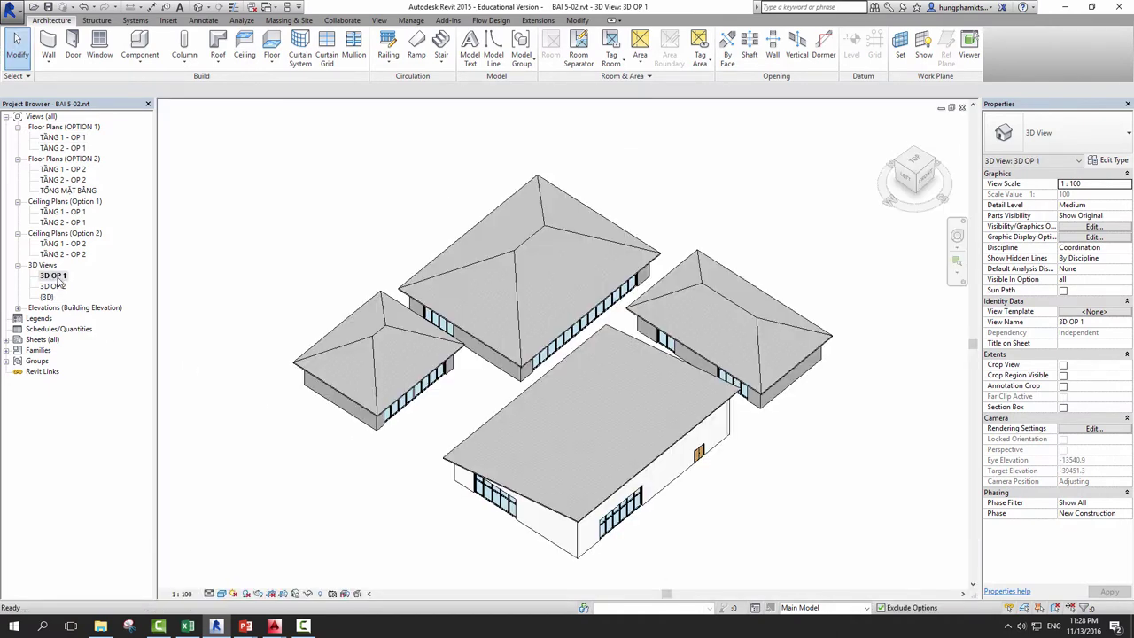
Activate PHƯƠNG ÁN 1 (primary) and inspect the lower building's wall and roof.
{"action": "left_click", "coordinate": [839, 611]}
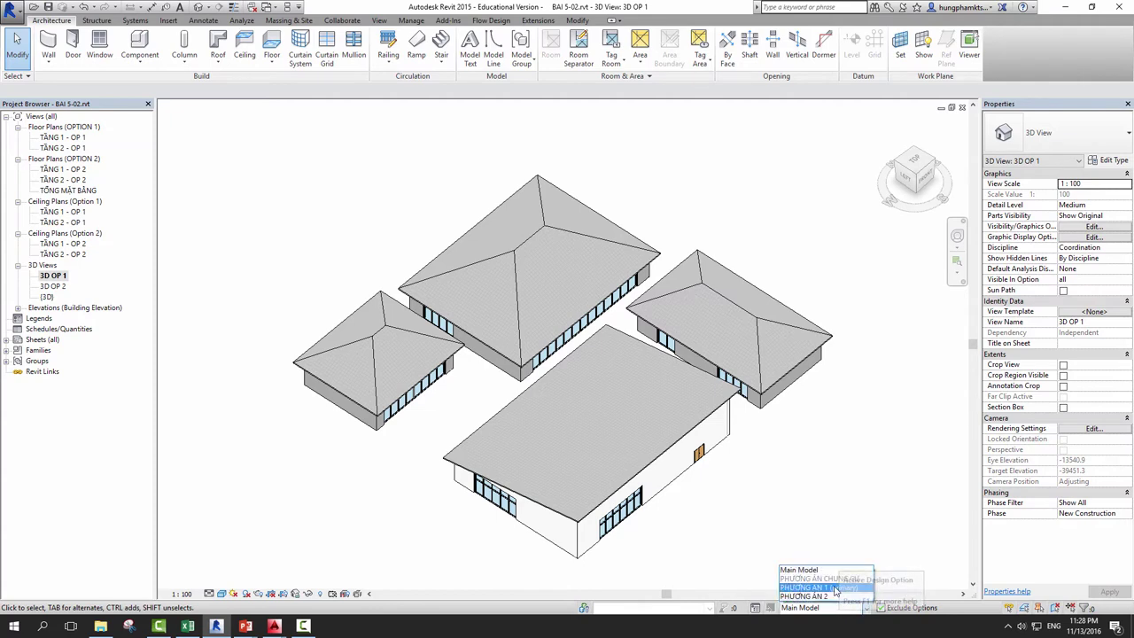
{"action": "left_click", "coordinate": [835, 589]}
{"action": "left_click", "coordinate": [660, 470]}
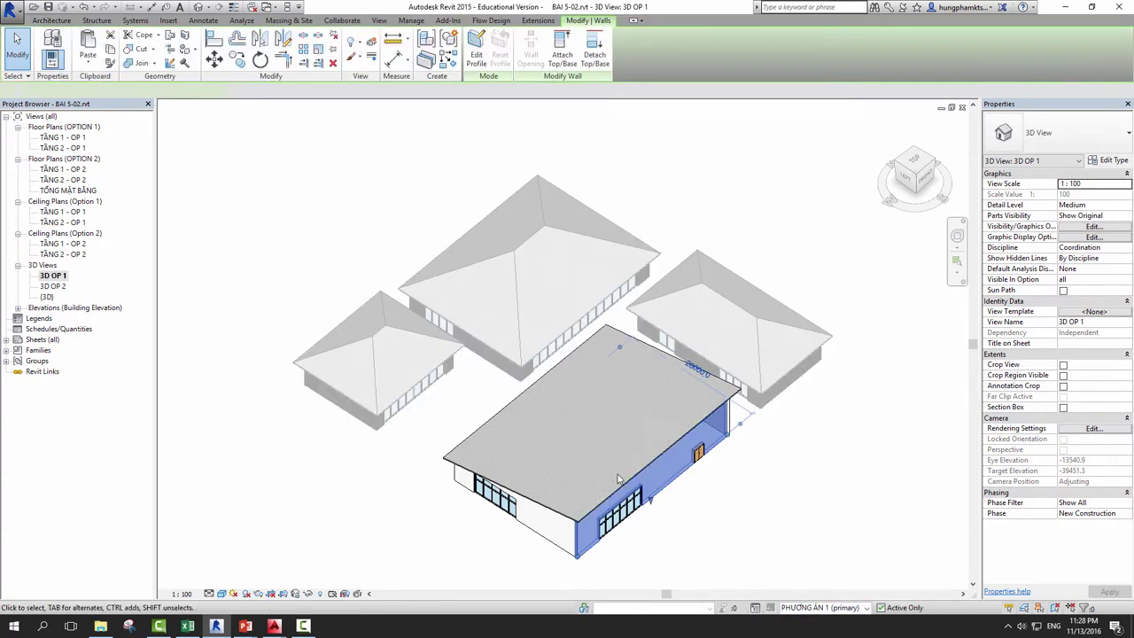
{"action": "left_click", "coordinate": [561, 468]}
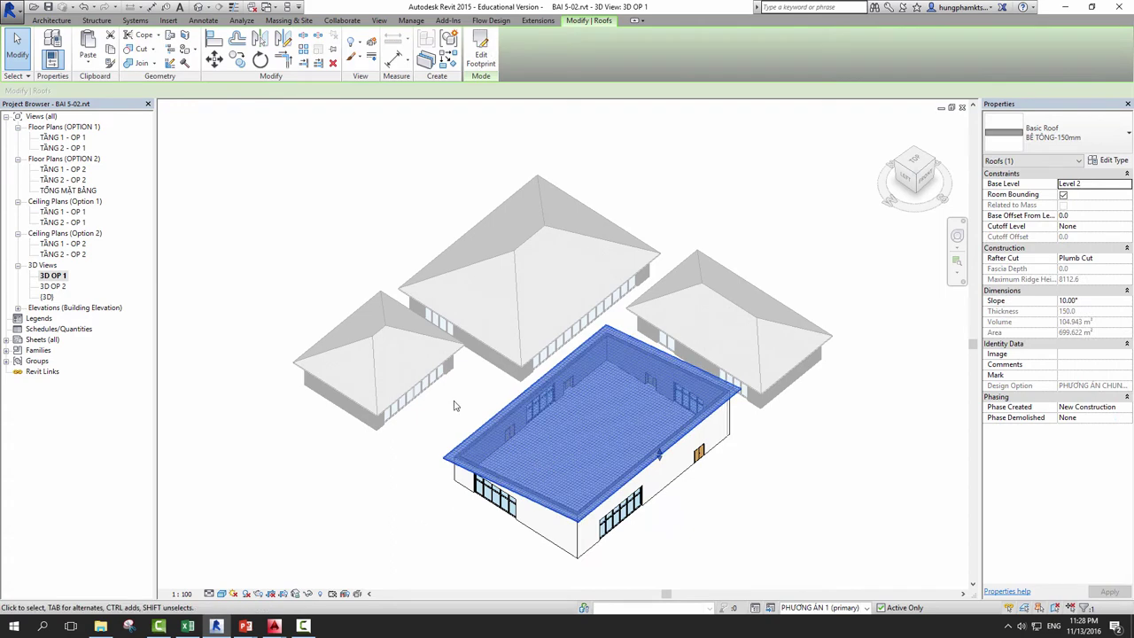
{"action": "left_click", "coordinate": [824, 506]}
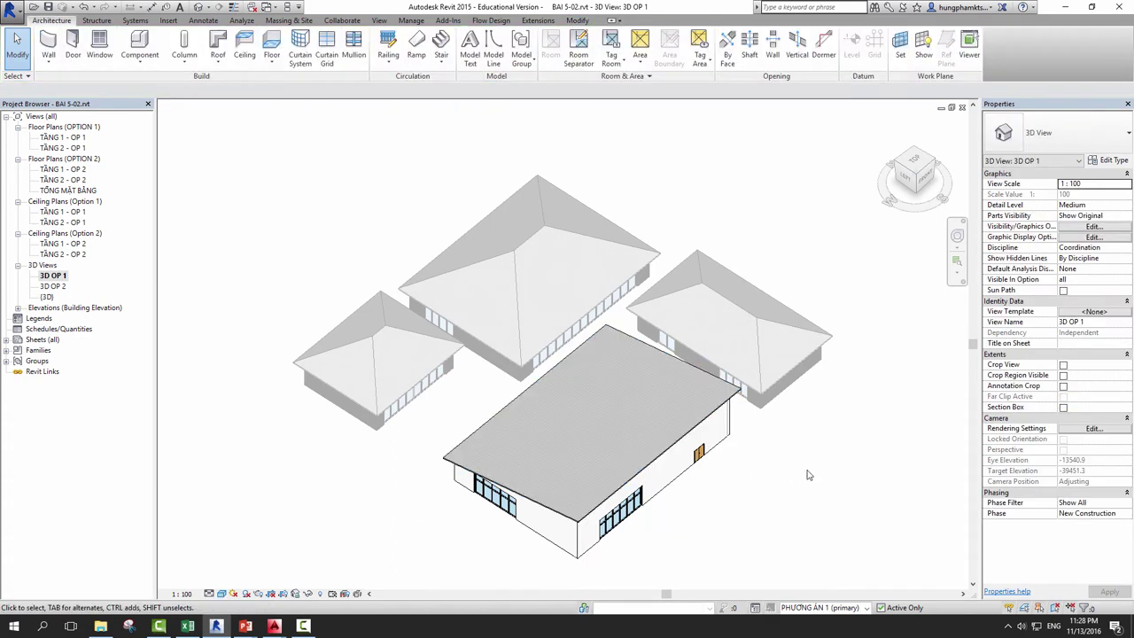
Switch editing back to Main Model and bring up the Design Options manager.
{"action": "left_click", "coordinate": [813, 608]}
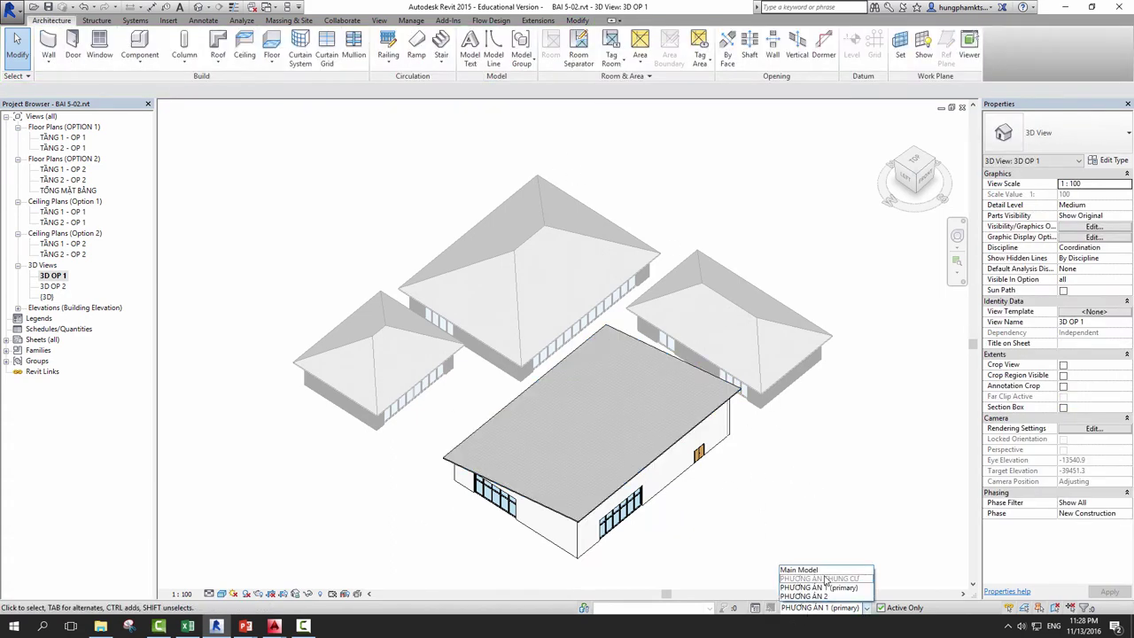
{"action": "left_click", "coordinate": [802, 572]}
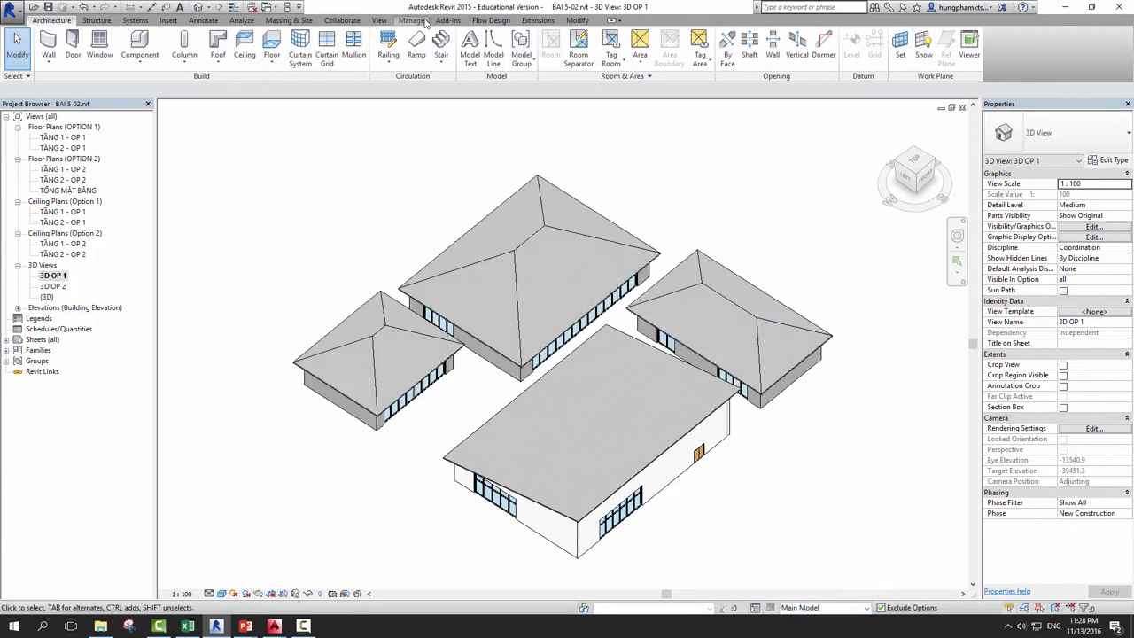
{"action": "left_click", "coordinate": [755, 610]}
{"action": "left_click_drag", "start_coordinate": [802, 110], "coordinate": [886, 106]}
Select PHƯƠNG ÁN 1 (primary) in Design Options, choose Edit Selected, and close the dialog.
{"action": "left_click", "coordinate": [851, 169]}
{"action": "left_click", "coordinate": [853, 180]}
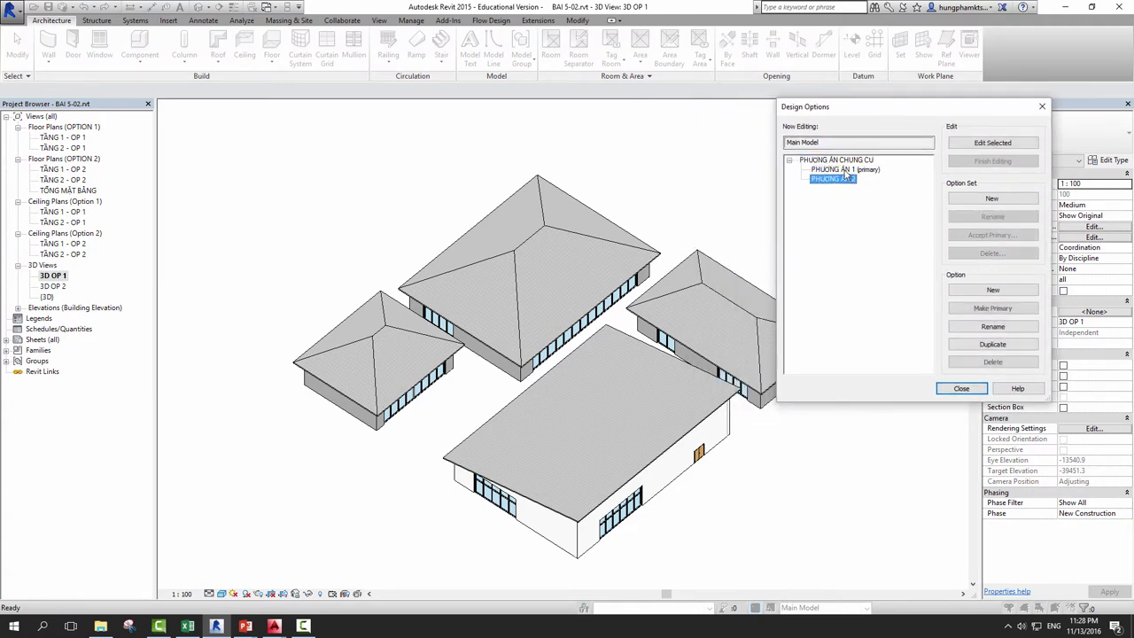
{"action": "left_click", "coordinate": [847, 170]}
{"action": "left_click", "coordinate": [848, 179]}
{"action": "left_click", "coordinate": [846, 171]}
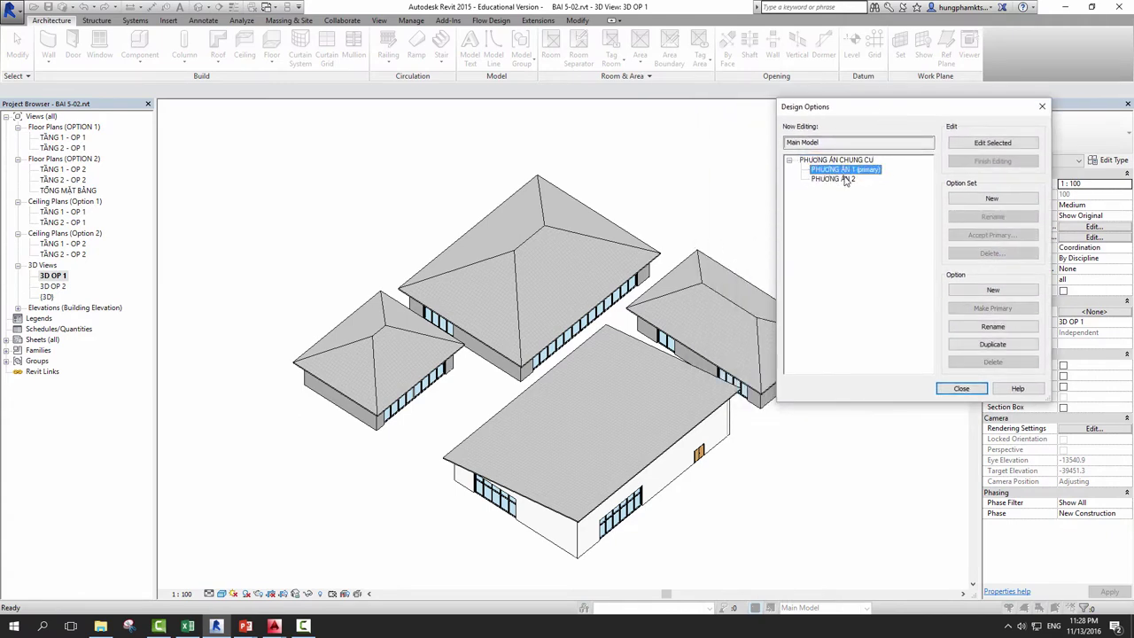
{"action": "left_click", "coordinate": [992, 144]}
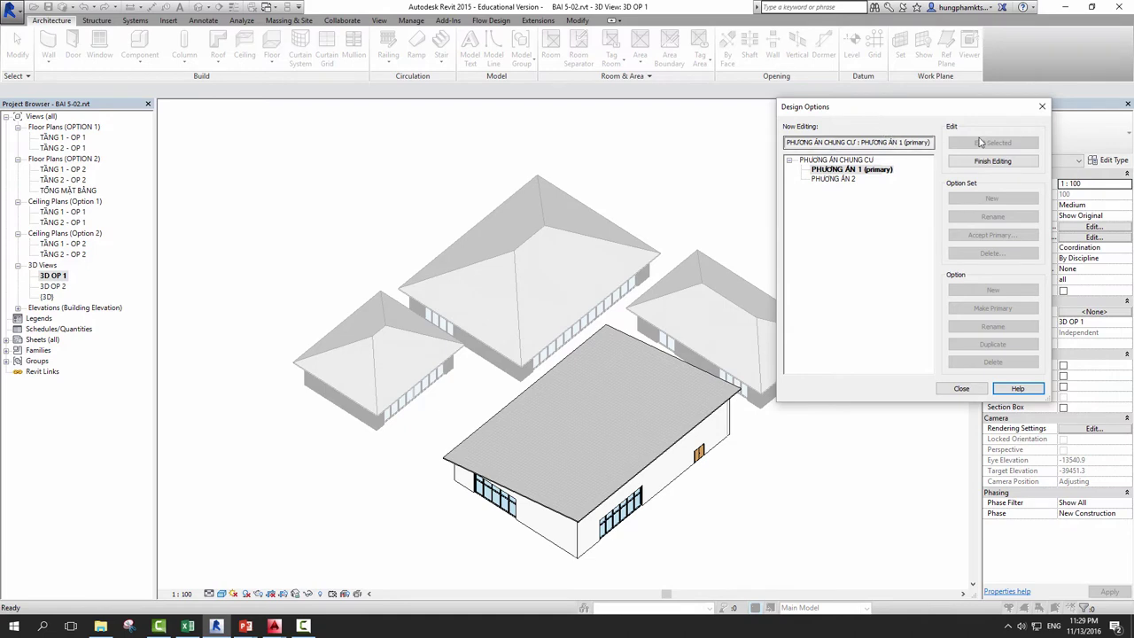
{"action": "left_click", "coordinate": [1042, 106]}
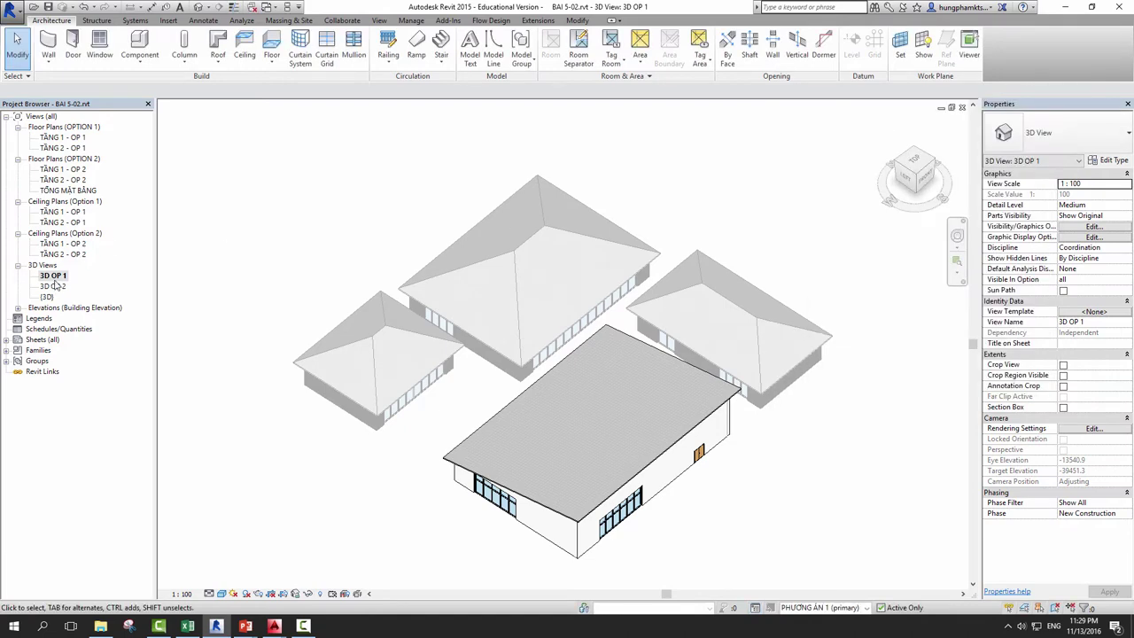
Check the view's design option setting in Visibility/Graphics (VG) and close it unchanged.
{"action": "key", "text": "v"}
{"action": "key", "text": "g"}
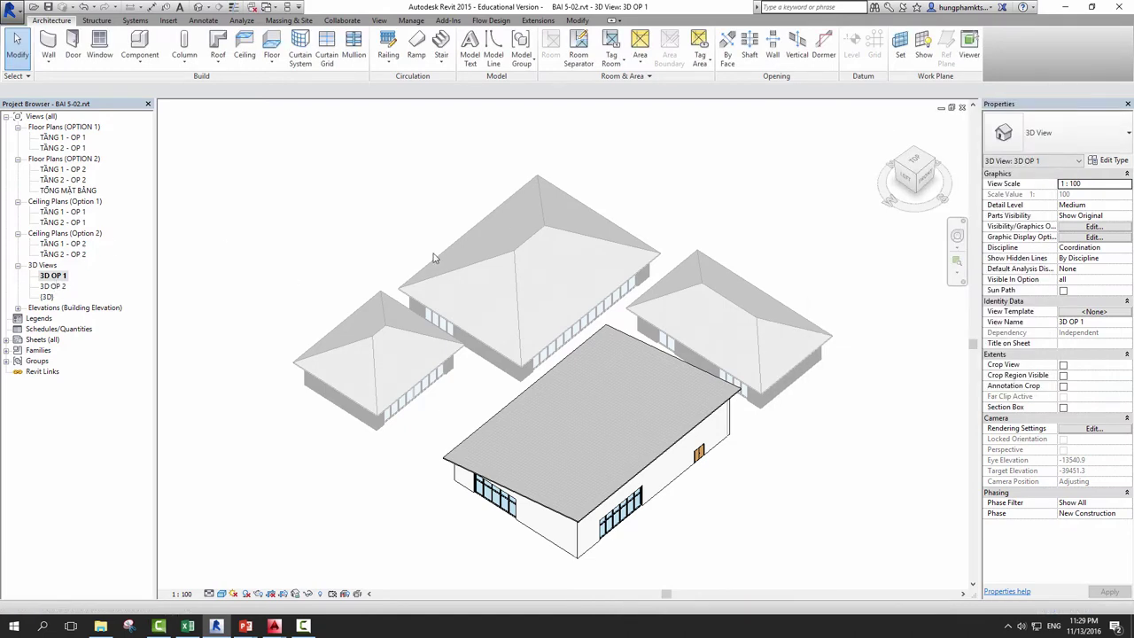
{"action": "left_click", "coordinate": [932, 114]}
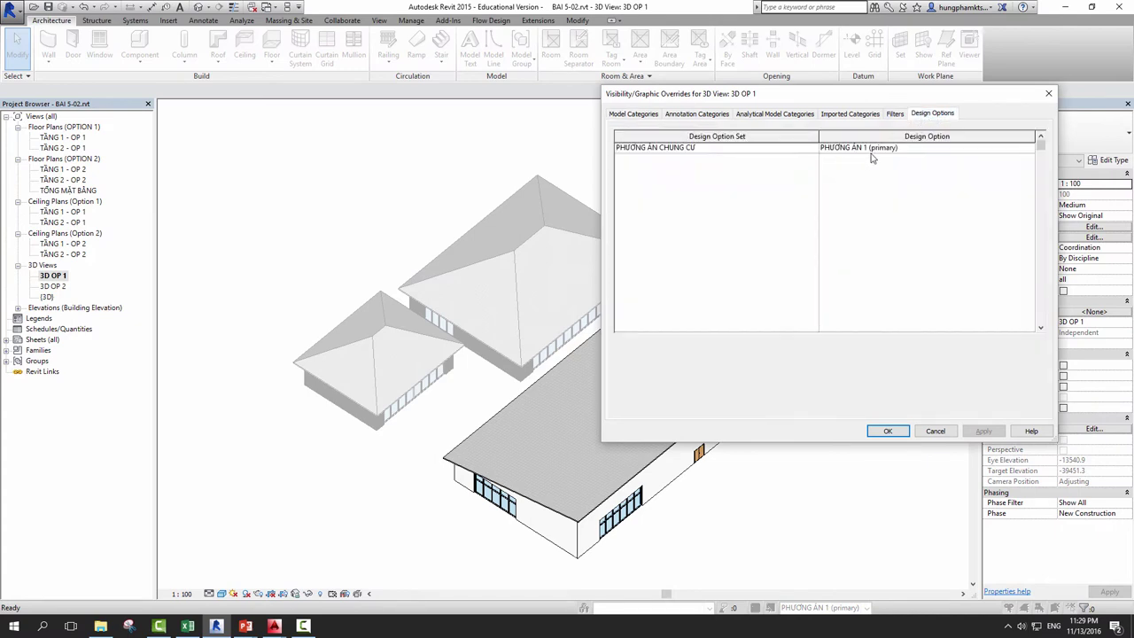
{"action": "left_click", "coordinate": [888, 431]}
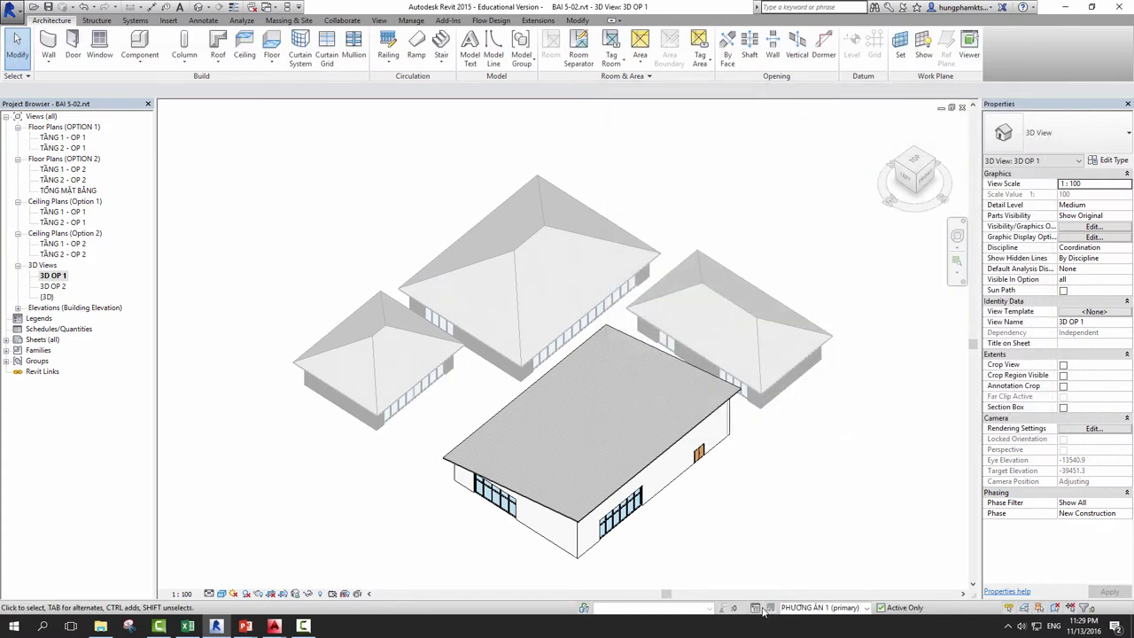
Return to Main Model, then make PHƯƠNG ÁN 2 the option being edited via Design Options.
{"action": "left_click", "coordinate": [815, 608]}
{"action": "left_click", "coordinate": [828, 574]}
{"action": "left_click", "coordinate": [763, 609]}
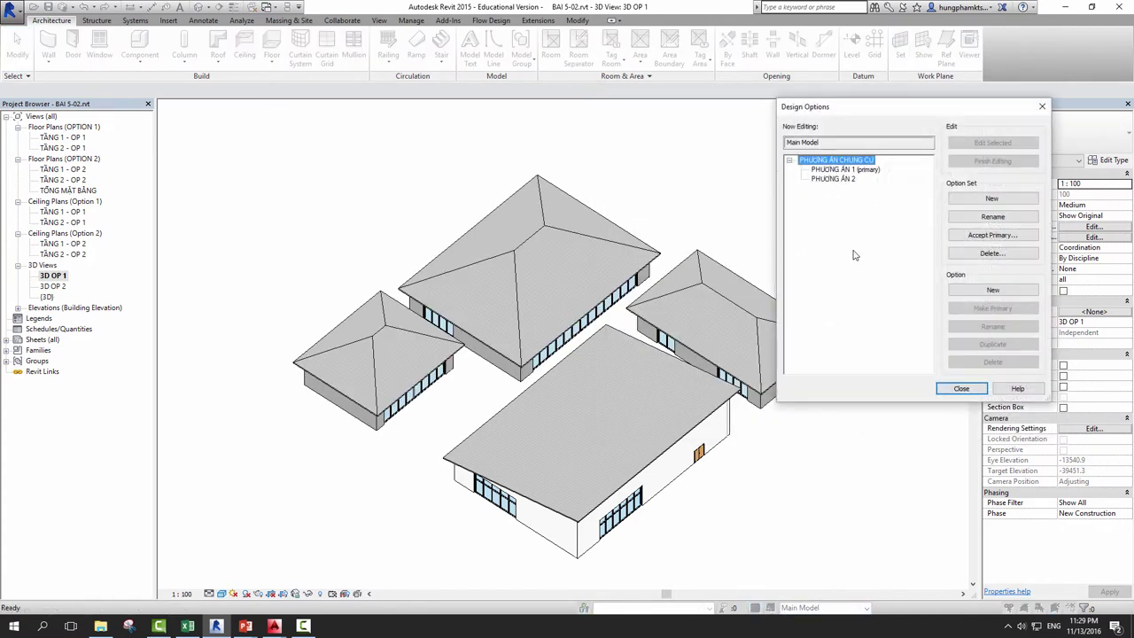
{"action": "left_click", "coordinate": [837, 179]}
{"action": "left_click", "coordinate": [988, 145]}
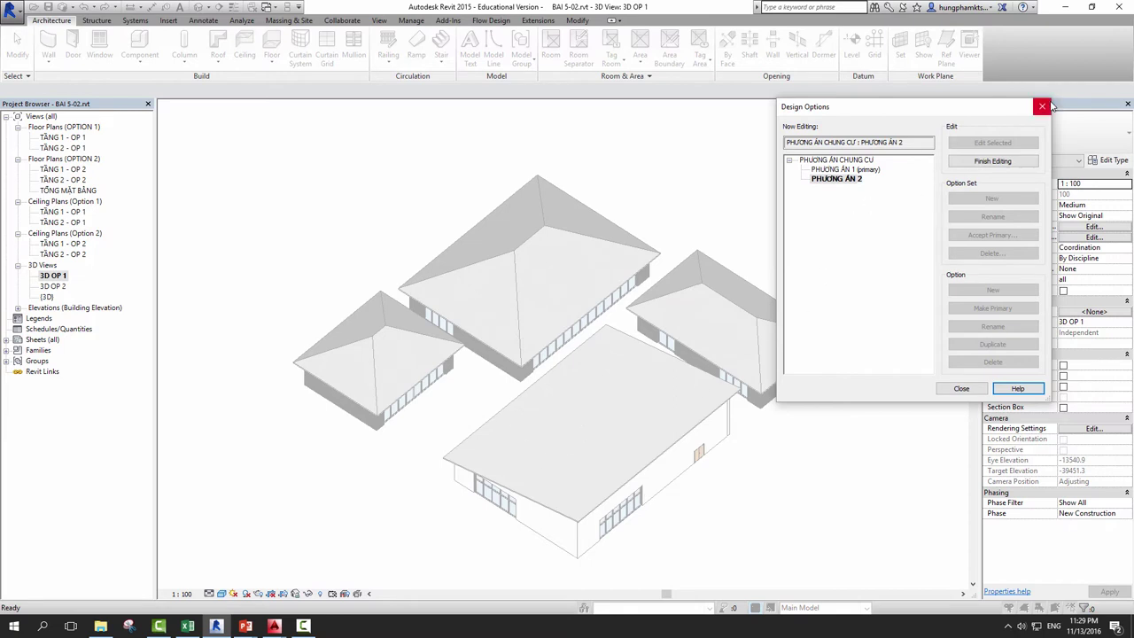
{"action": "left_click", "coordinate": [1042, 107]}
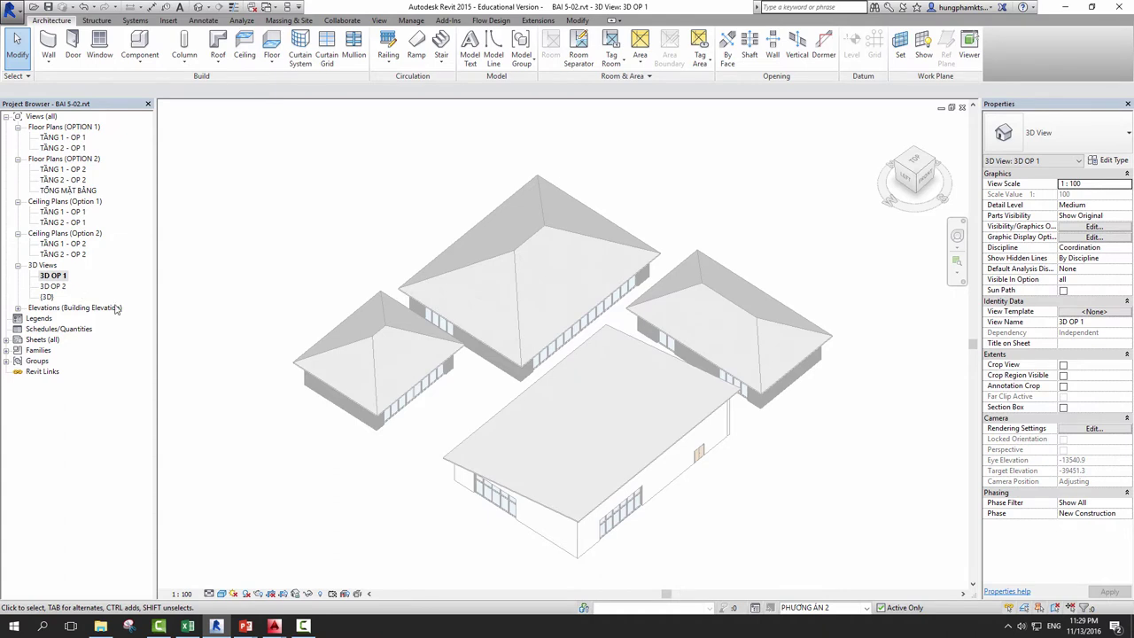
Set editing back to Main Model and review the Design Options manager.
{"action": "left_click", "coordinate": [816, 610]}
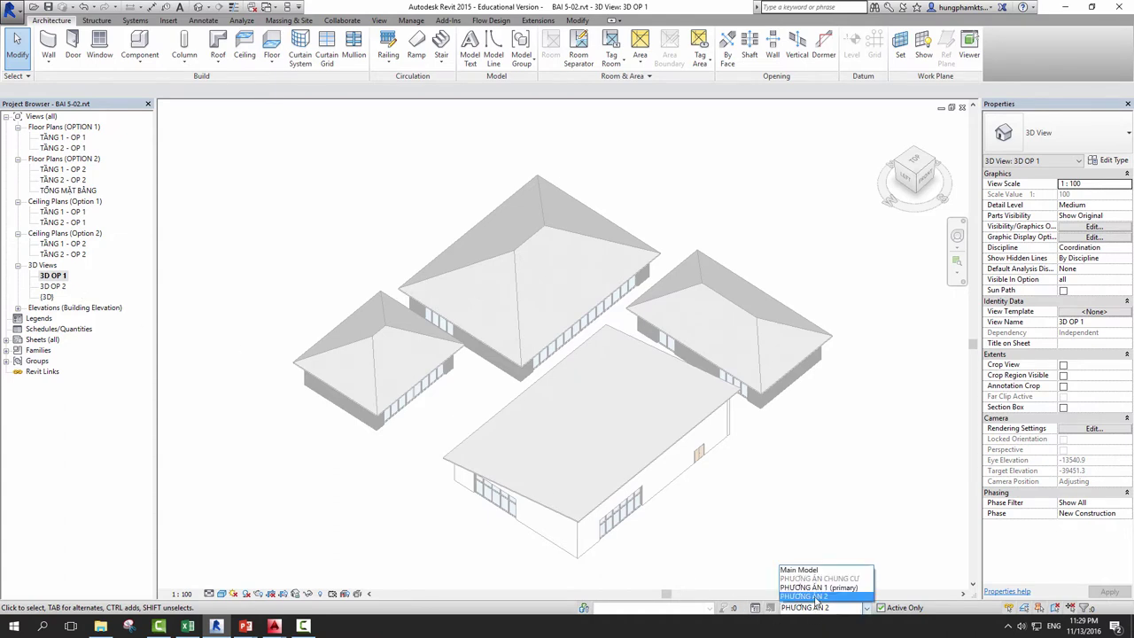
{"action": "left_click", "coordinate": [800, 571]}
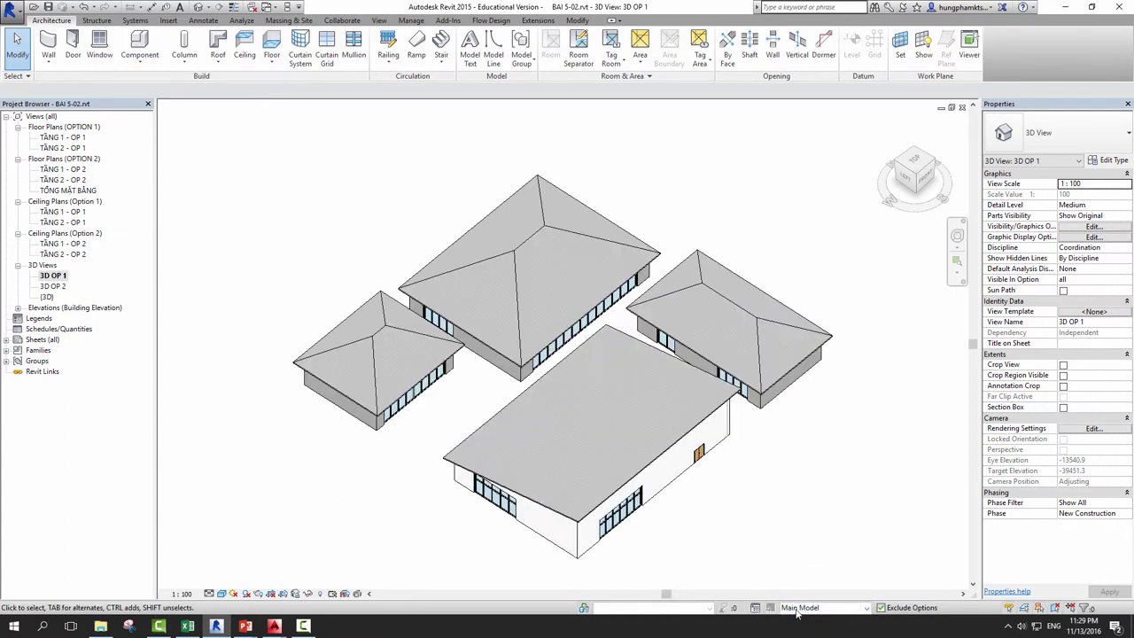
{"action": "left_click", "coordinate": [798, 610]}
{"action": "left_click", "coordinate": [800, 570]}
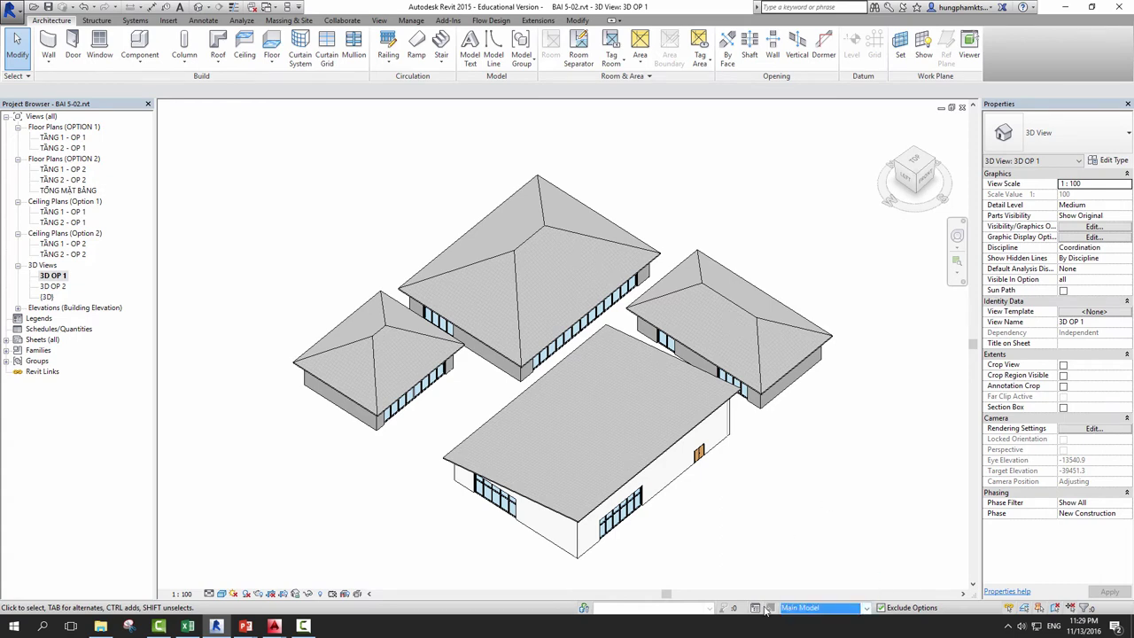
{"action": "left_click", "coordinate": [755, 609]}
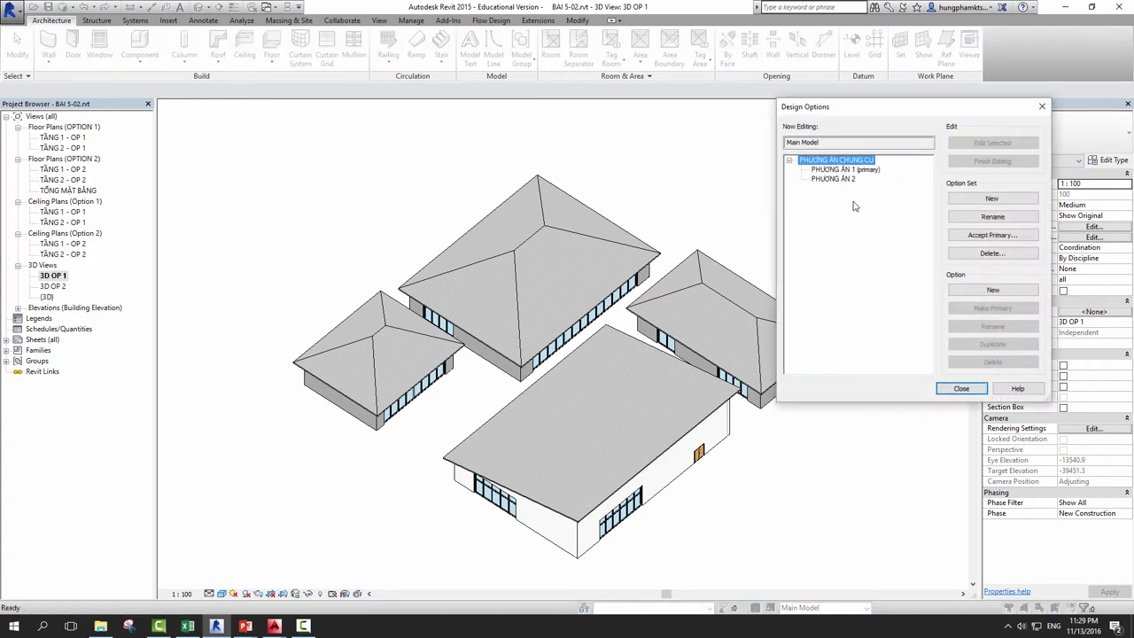
{"action": "left_click", "coordinate": [1040, 108]}
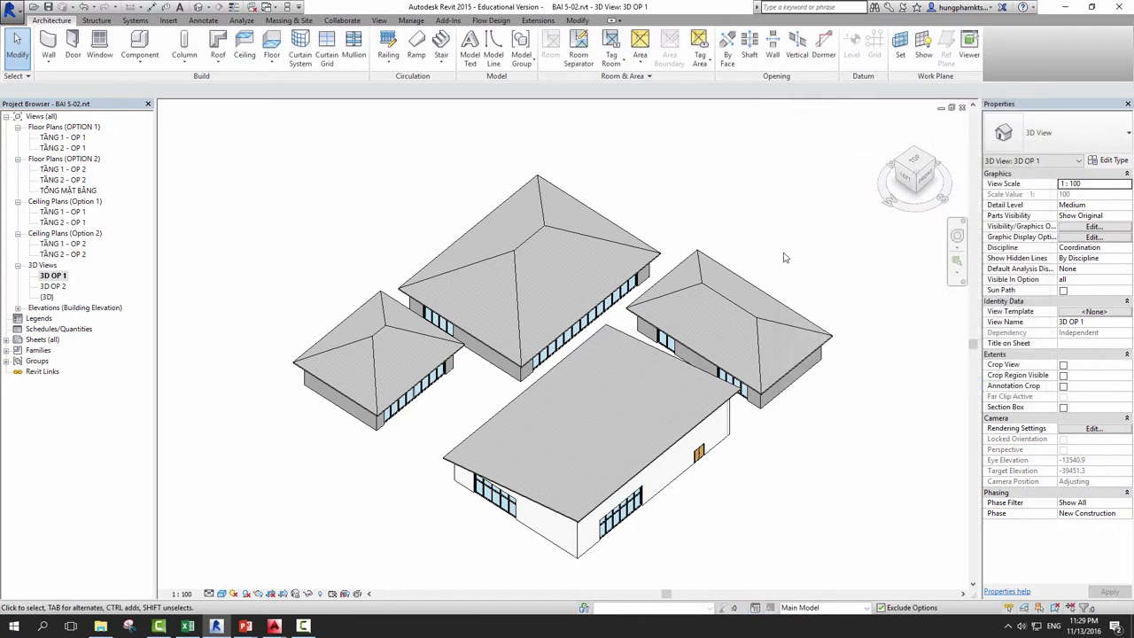
{"action": "left_click", "coordinate": [810, 611]}
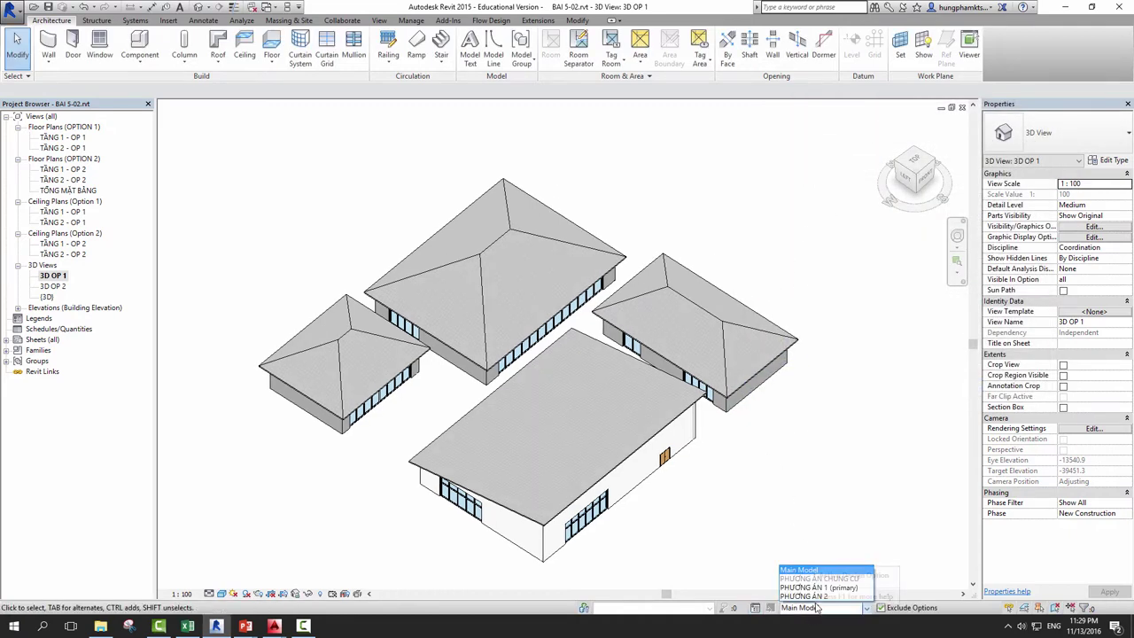
Keep Main Model active and set the view's displayed design option to PHƯƠNG ÁN 2 in Visibility/Graphics.
{"action": "left_click", "coordinate": [797, 569]}
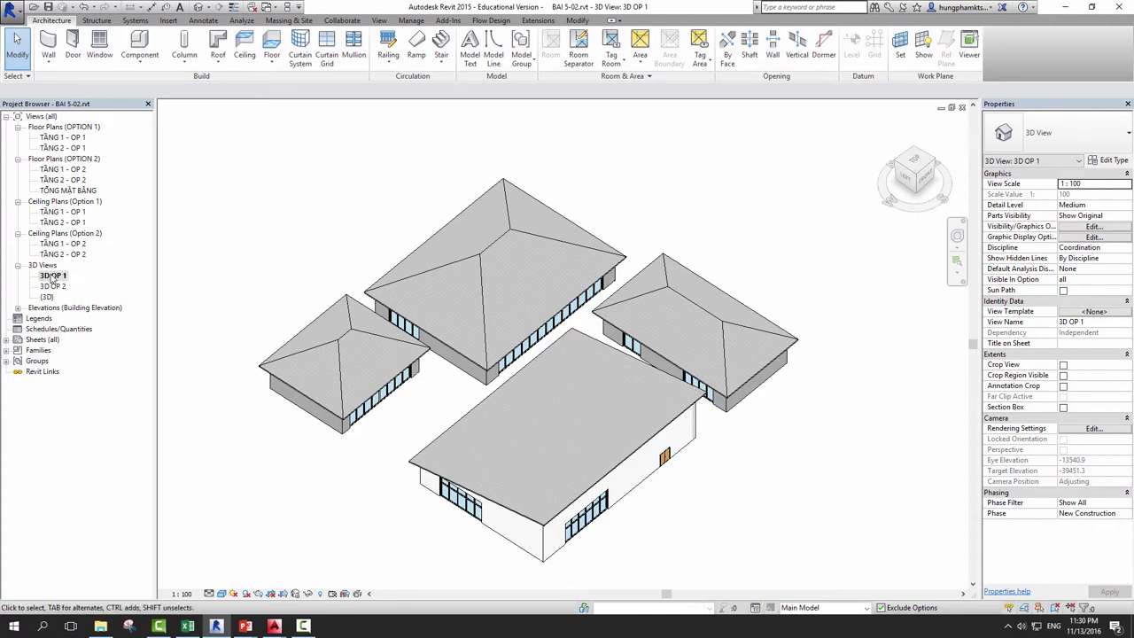
{"action": "key", "text": "v"}
{"action": "key", "text": "v"}
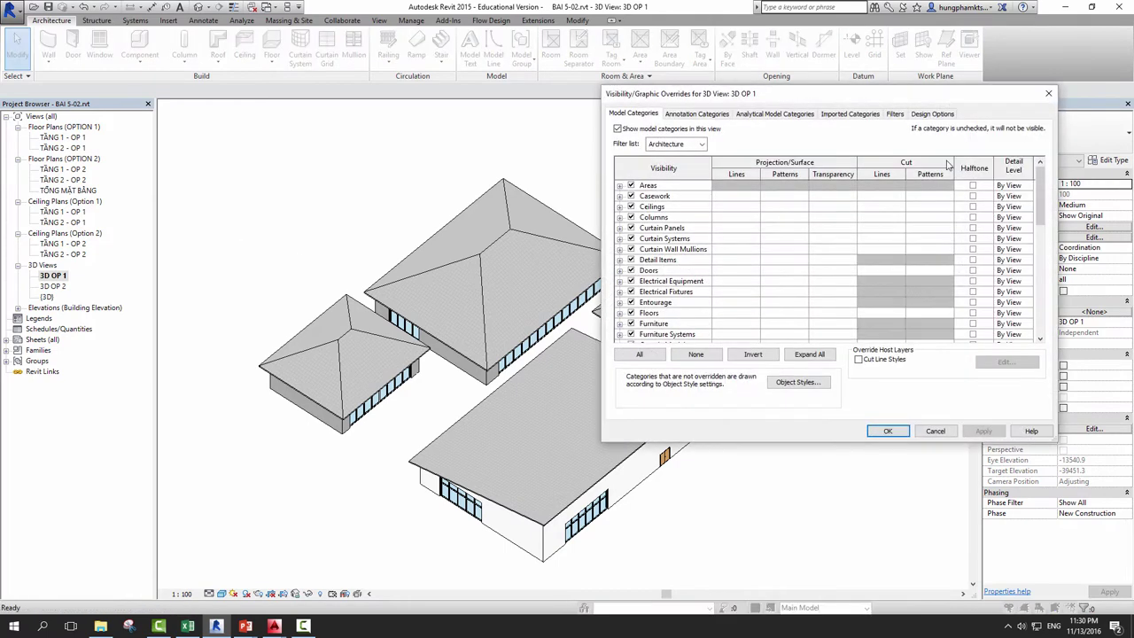
{"action": "left_click", "coordinate": [951, 116]}
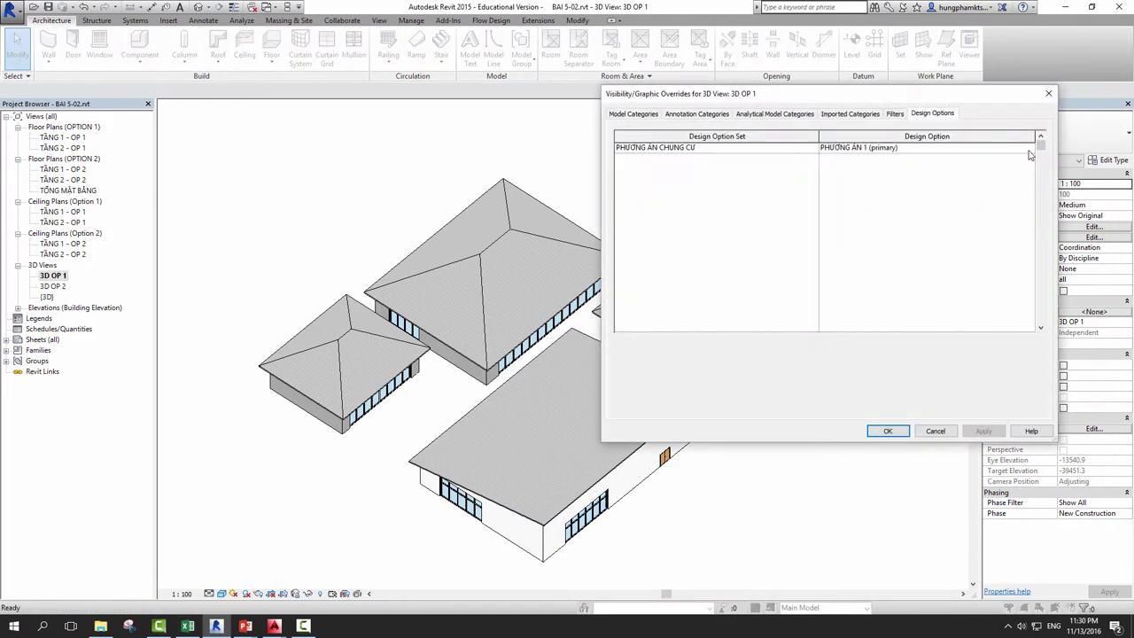
{"action": "left_click", "coordinate": [1028, 148]}
{"action": "left_click", "coordinate": [942, 172]}
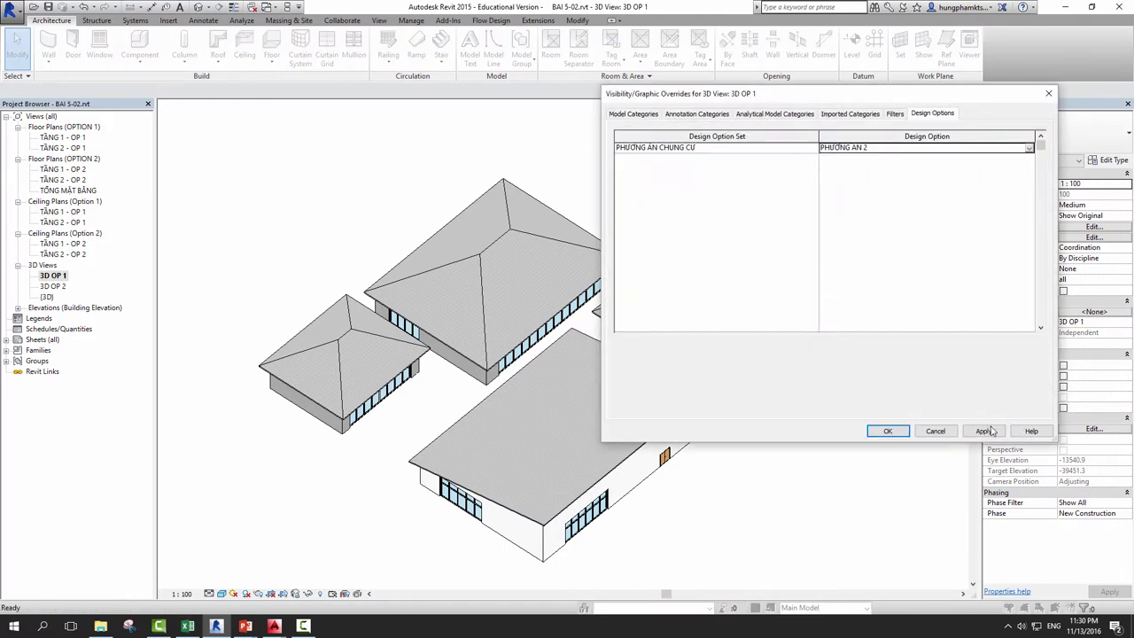
{"action": "left_click", "coordinate": [985, 431]}
{"action": "left_click", "coordinate": [886, 431]}
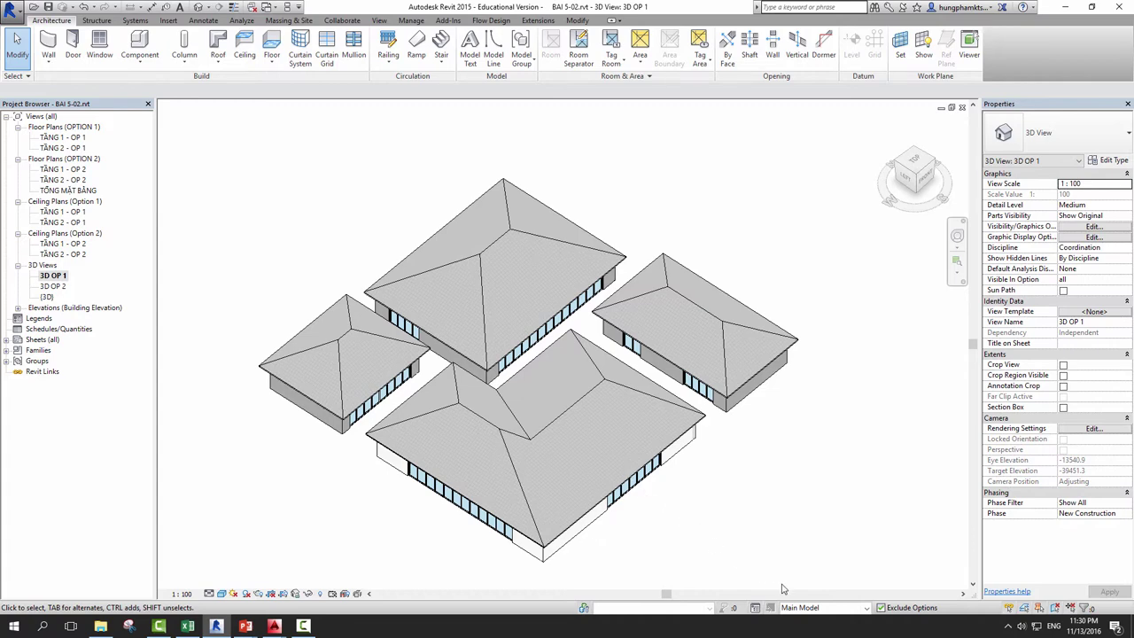
Toggle the editing option to PHƯƠNG ÁN 1 (primary) and back to Main Model.
{"action": "left_click", "coordinate": [837, 608]}
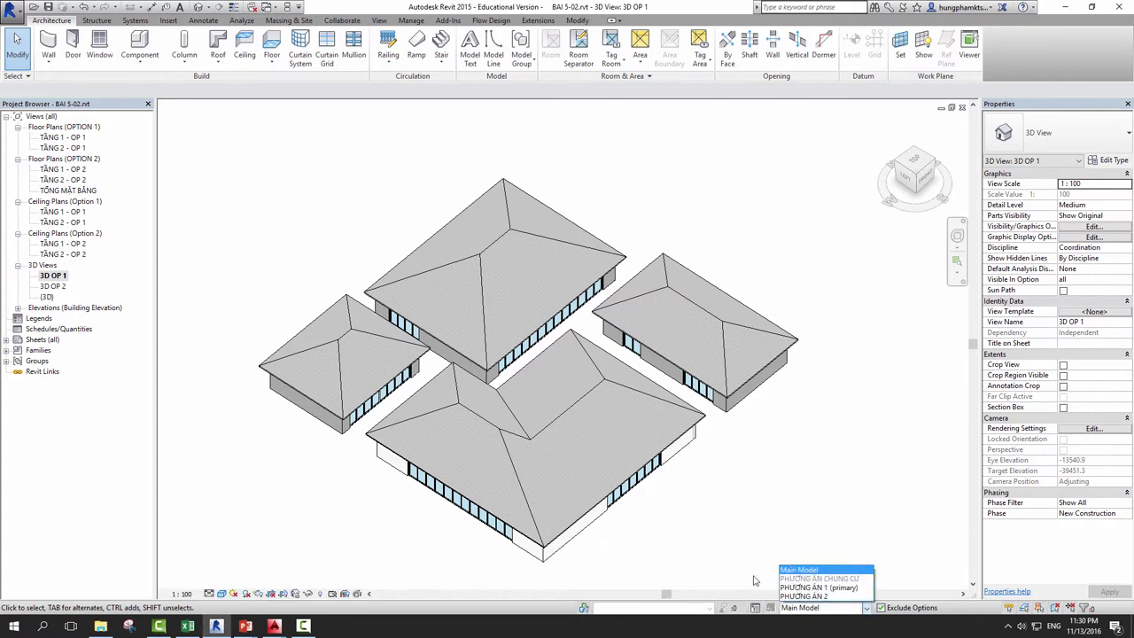
{"action": "left_click", "coordinate": [819, 593]}
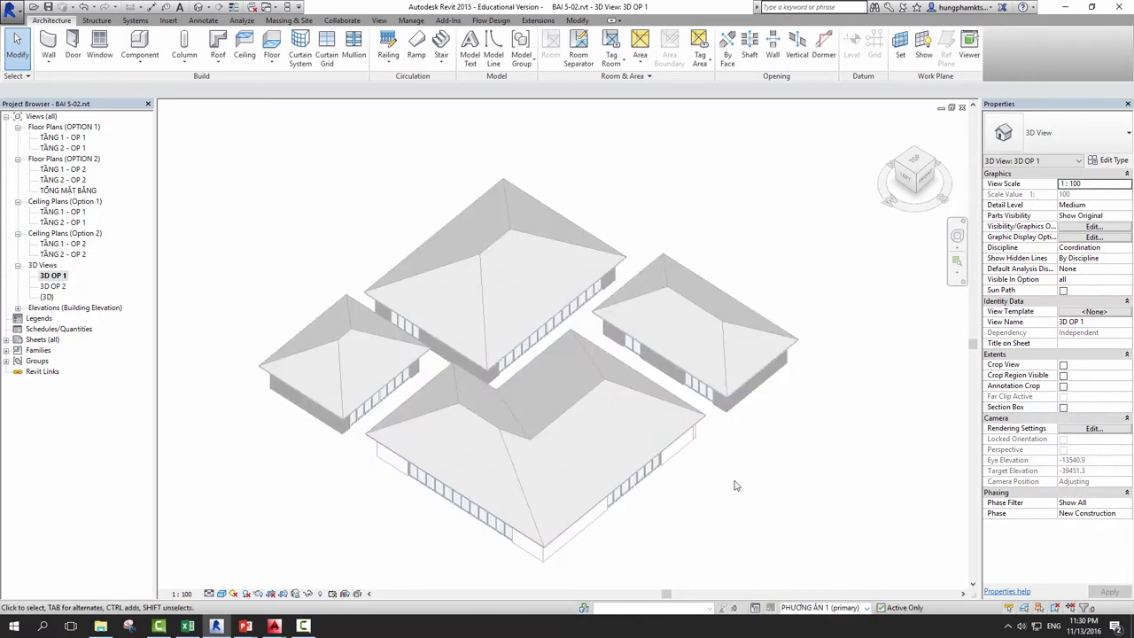
{"action": "left_click", "coordinate": [823, 608]}
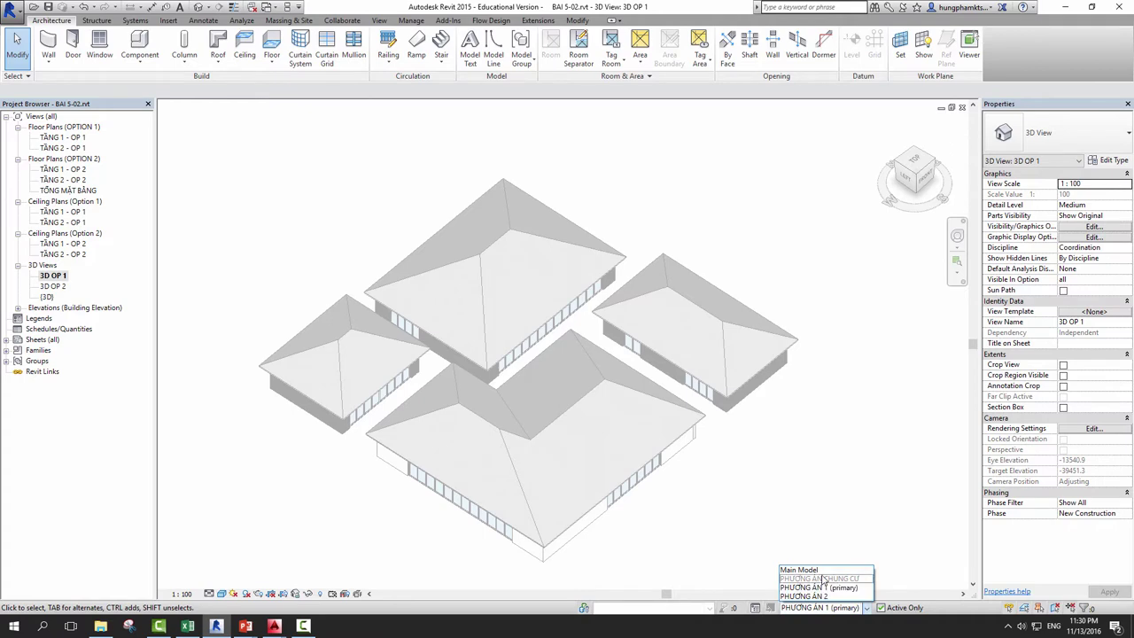
{"action": "left_click", "coordinate": [802, 570]}
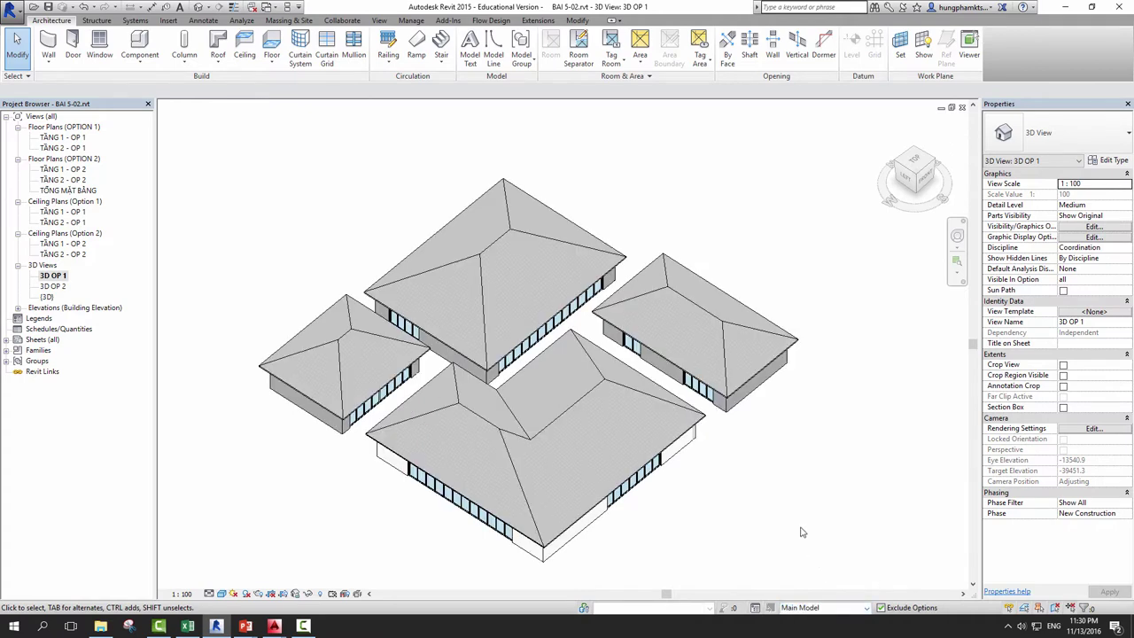
Review the Visibility/Graphics design option setting, keeping PHƯƠNG ÁN 2 displayed.
{"action": "key", "text": "v"}
{"action": "key", "text": "v"}
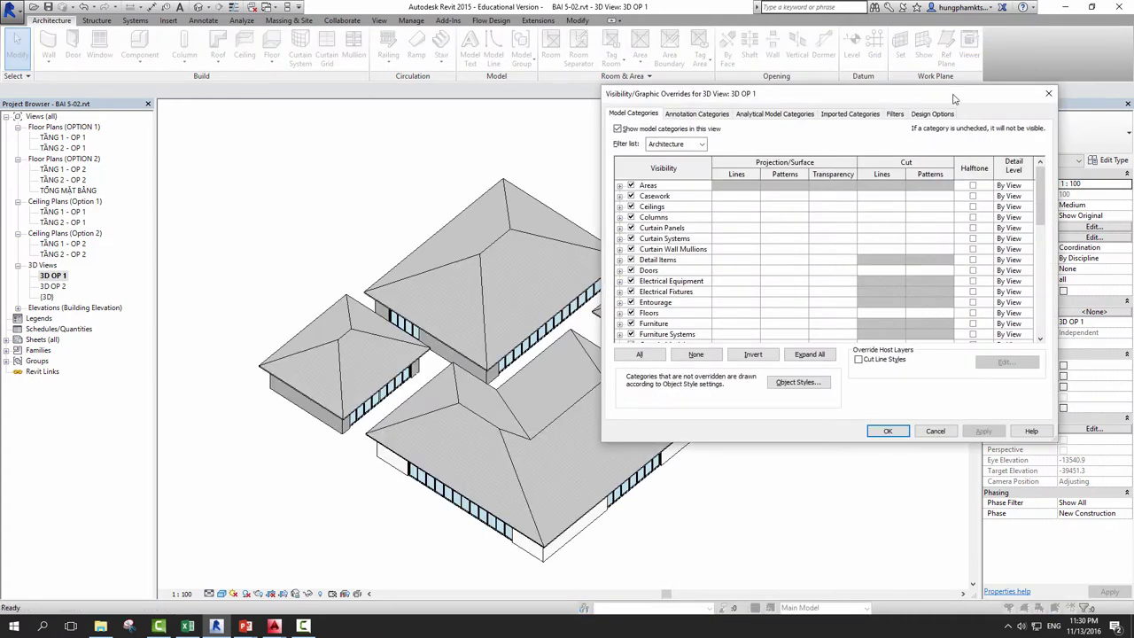
{"action": "left_click", "coordinate": [932, 113]}
{"action": "left_click", "coordinate": [1026, 149]}
{"action": "left_click", "coordinate": [1029, 147]}
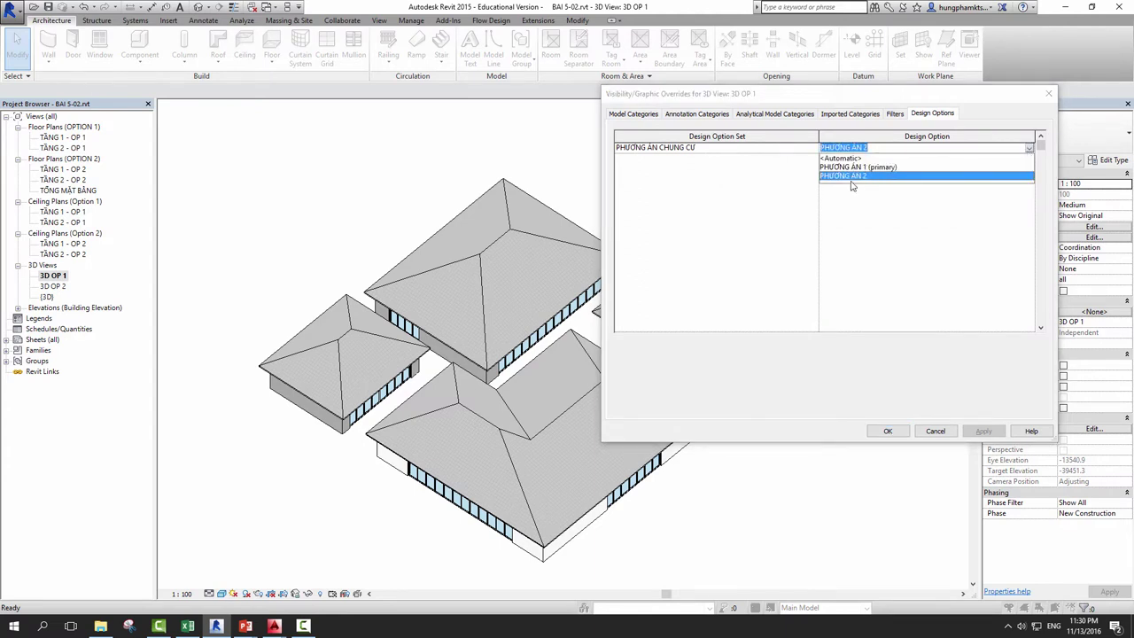
{"action": "left_click", "coordinate": [945, 435]}
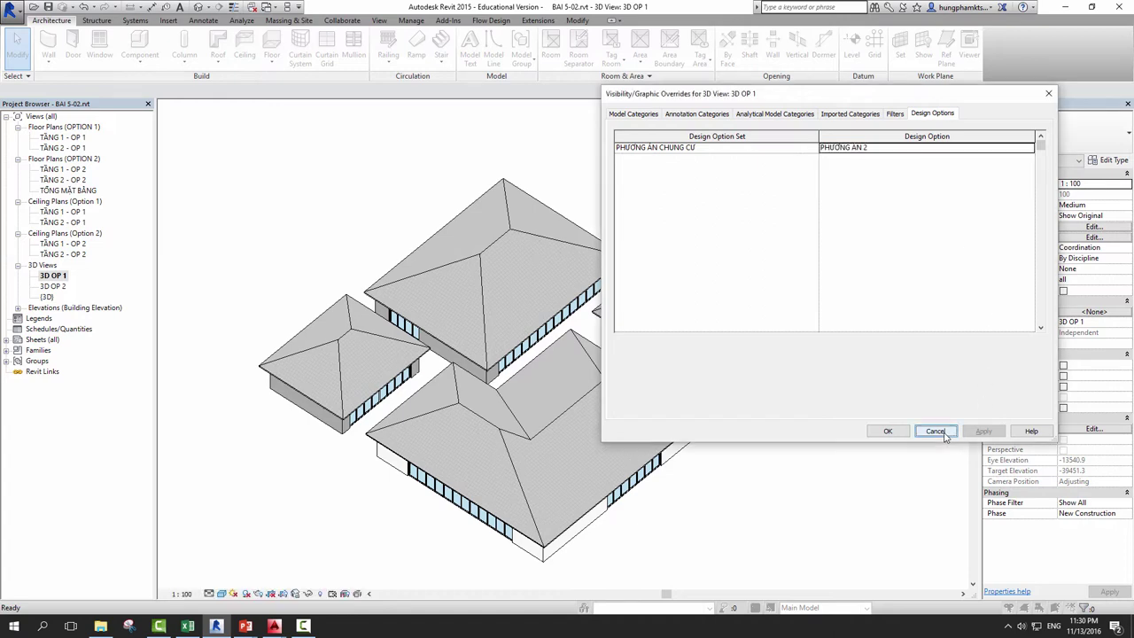
{"action": "left_click", "coordinate": [936, 431]}
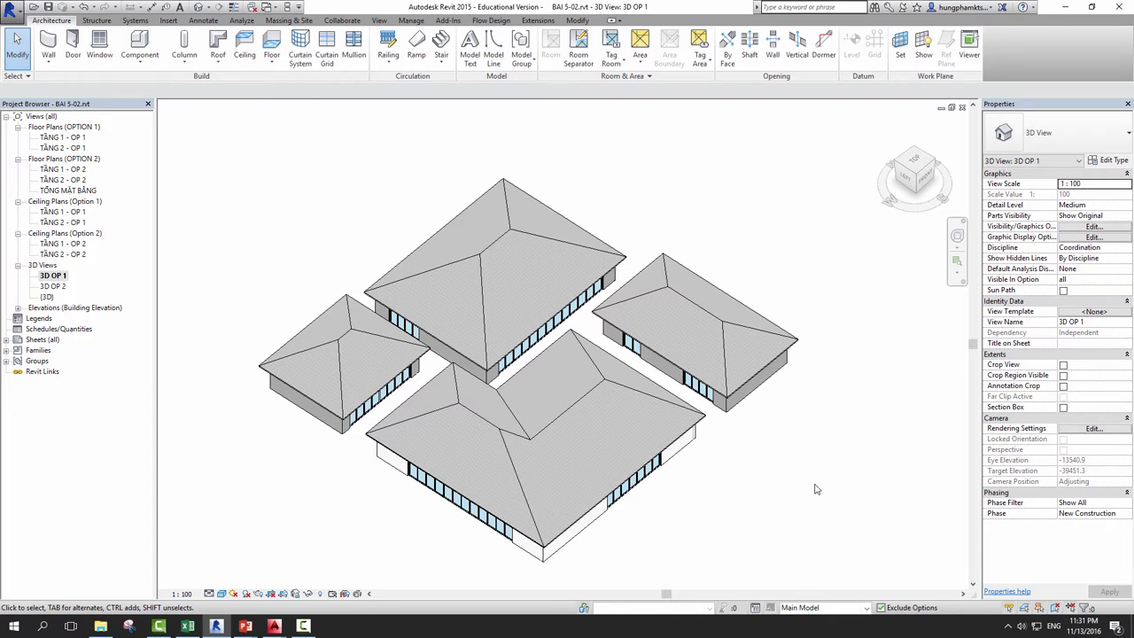
Open and close the Design Options manager, then bring up the Manage tab.
{"action": "left_click", "coordinate": [755, 608]}
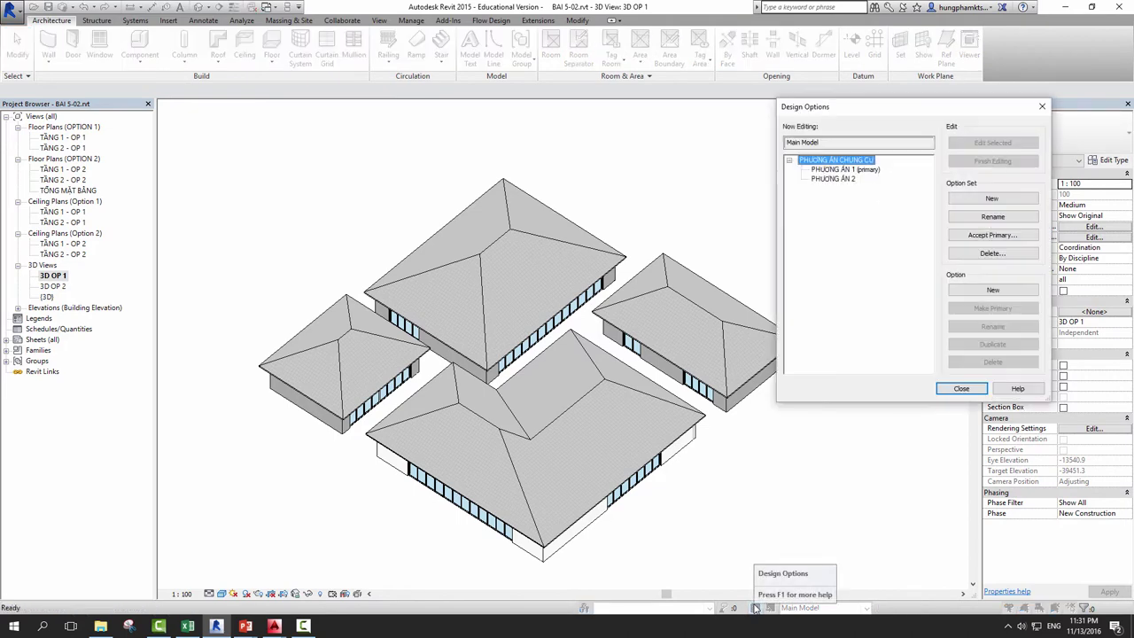
{"action": "left_click", "coordinate": [1042, 106]}
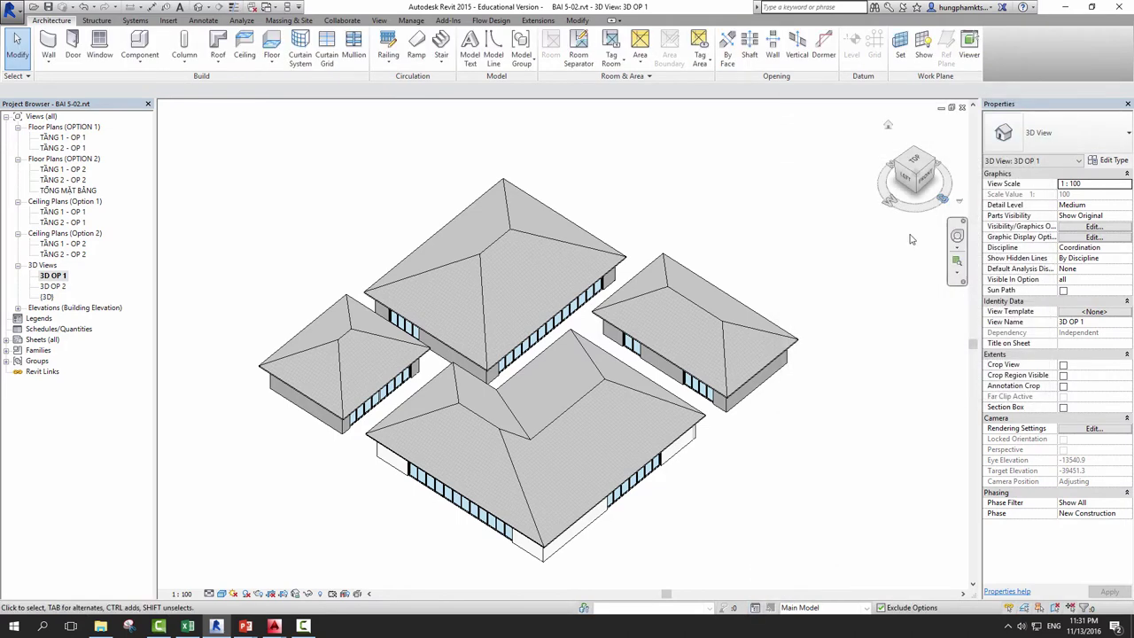
{"action": "left_click", "coordinate": [411, 20]}
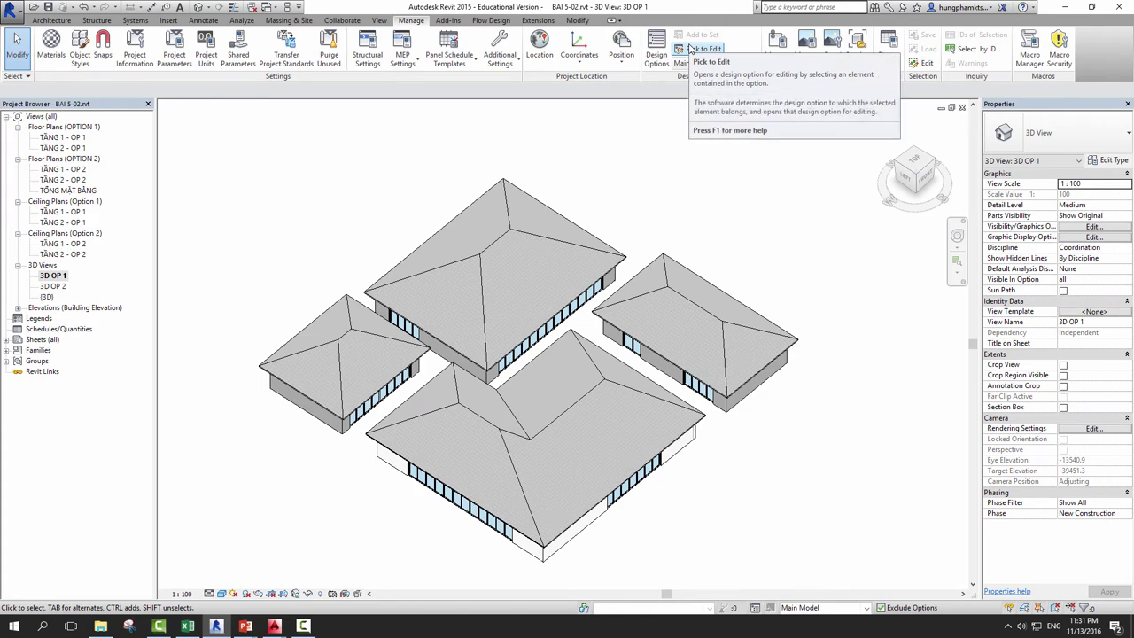
Use Pick to Edit on the hip-roofed front building to edit PHƯƠNG ÁN 2.
{"action": "left_click", "coordinate": [689, 48]}
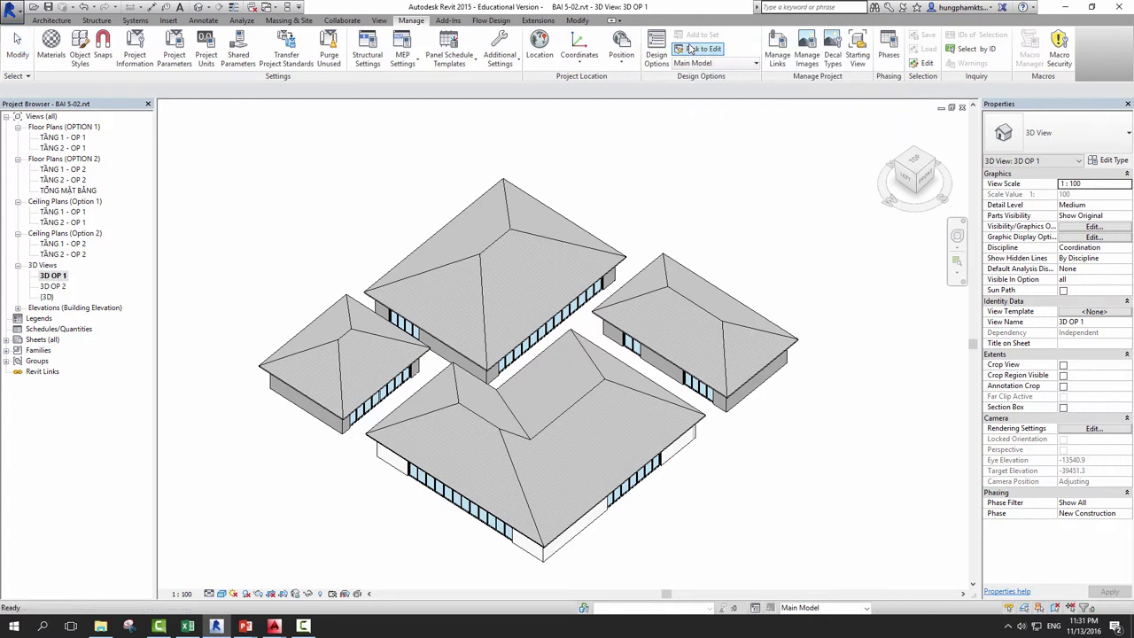
{"action": "left_click", "coordinate": [529, 433]}
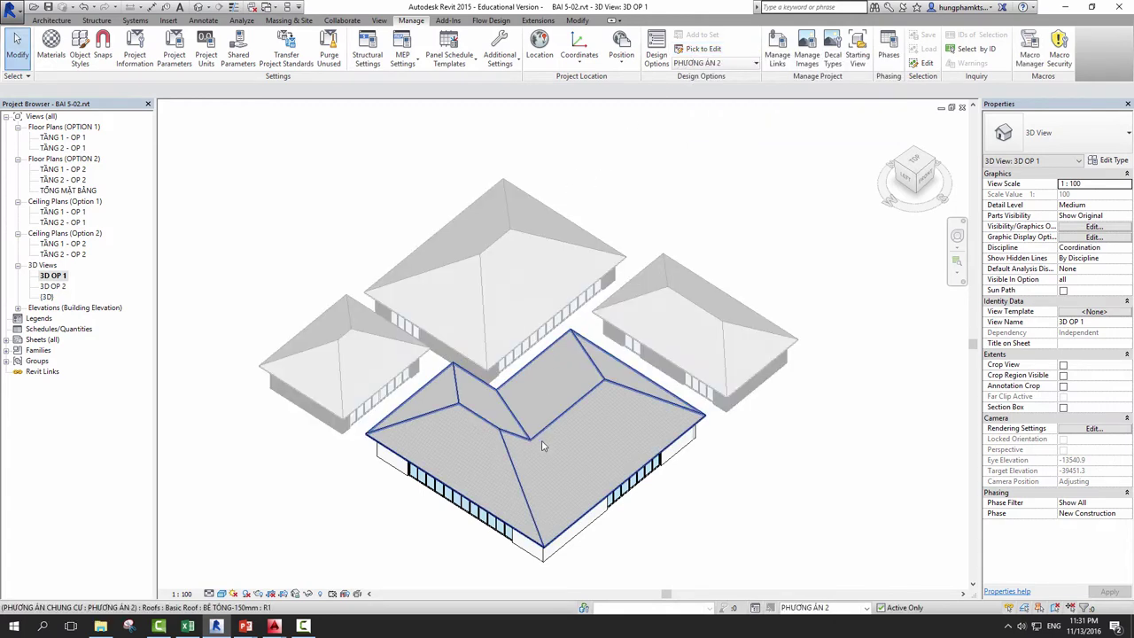
{"action": "left_click", "coordinate": [808, 609]}
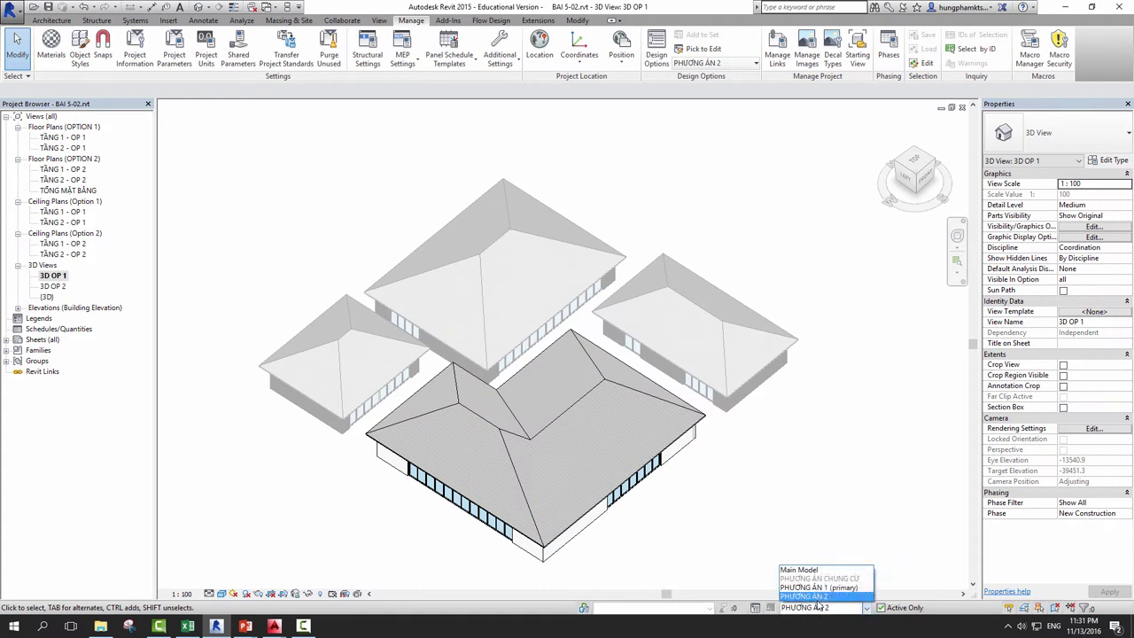
{"action": "left_click", "coordinate": [662, 501]}
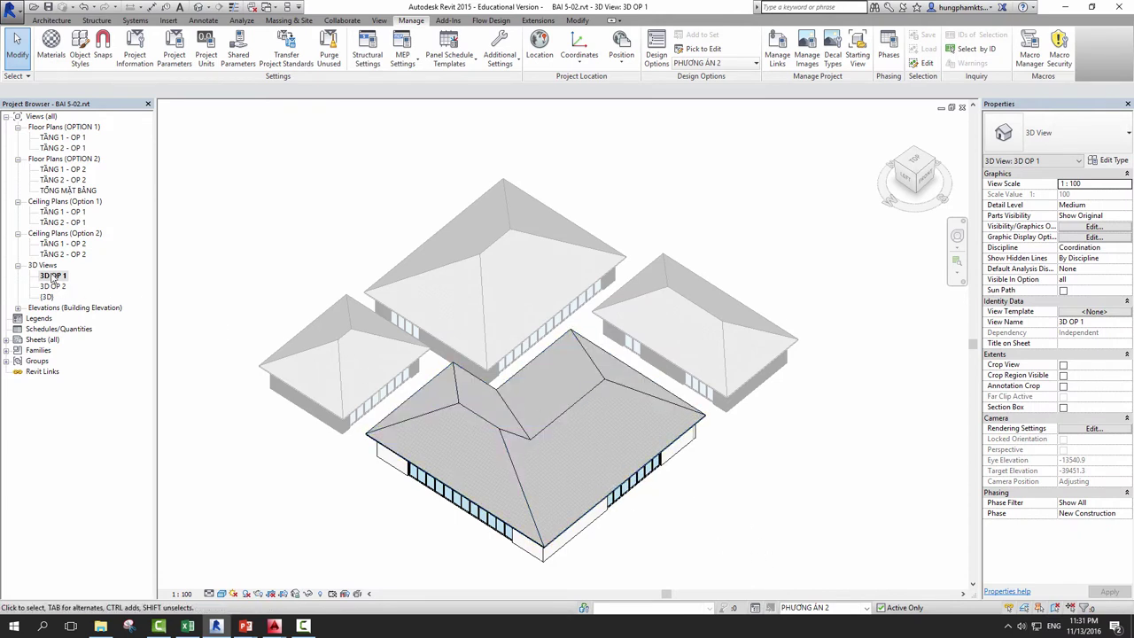
{"action": "right_click", "coordinate": [782, 505]}
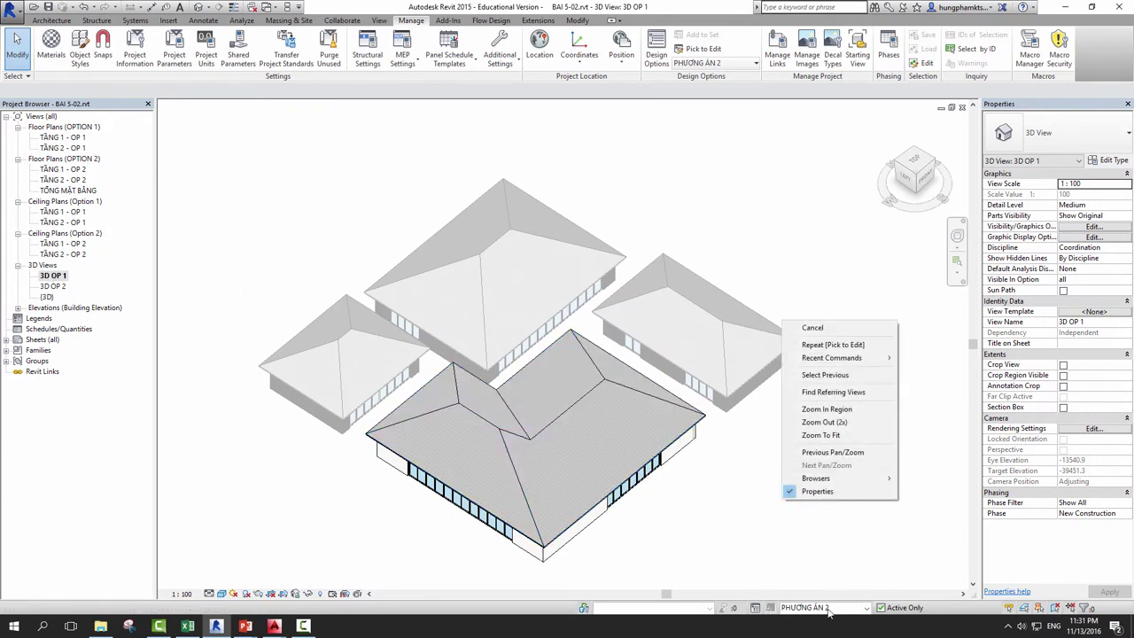
Set the view's displayed design option back to PHƯƠNG ÁN 1 (primary) in Visibility/Graphics.
{"action": "left_click", "coordinate": [754, 530]}
{"action": "key", "text": "v"}
{"action": "key", "text": "g"}
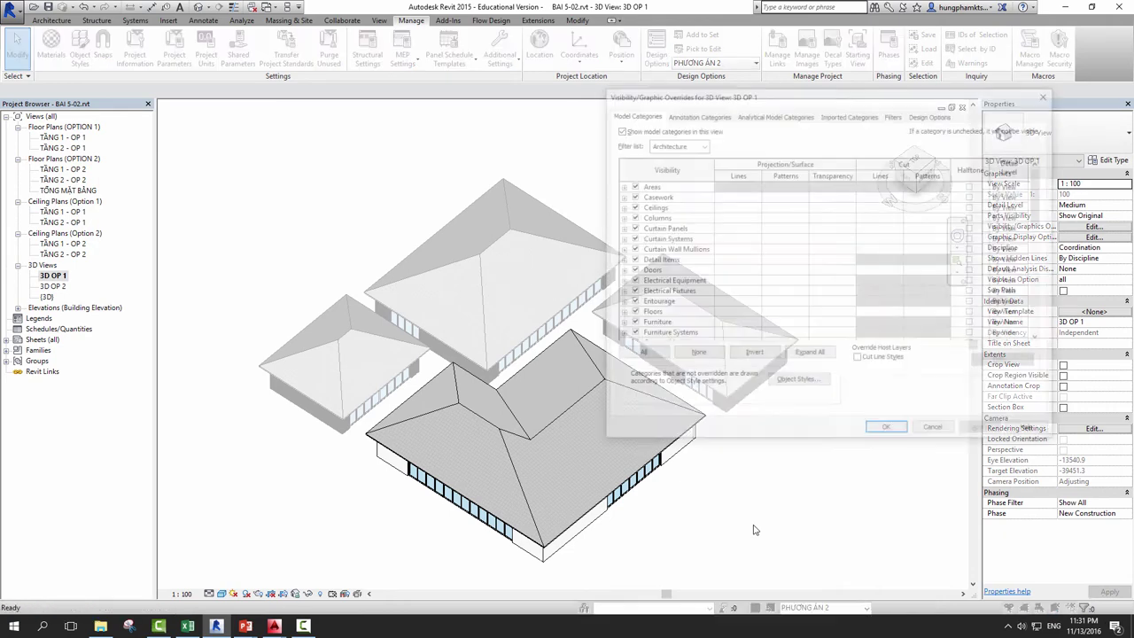
{"action": "left_click", "coordinate": [933, 114]}
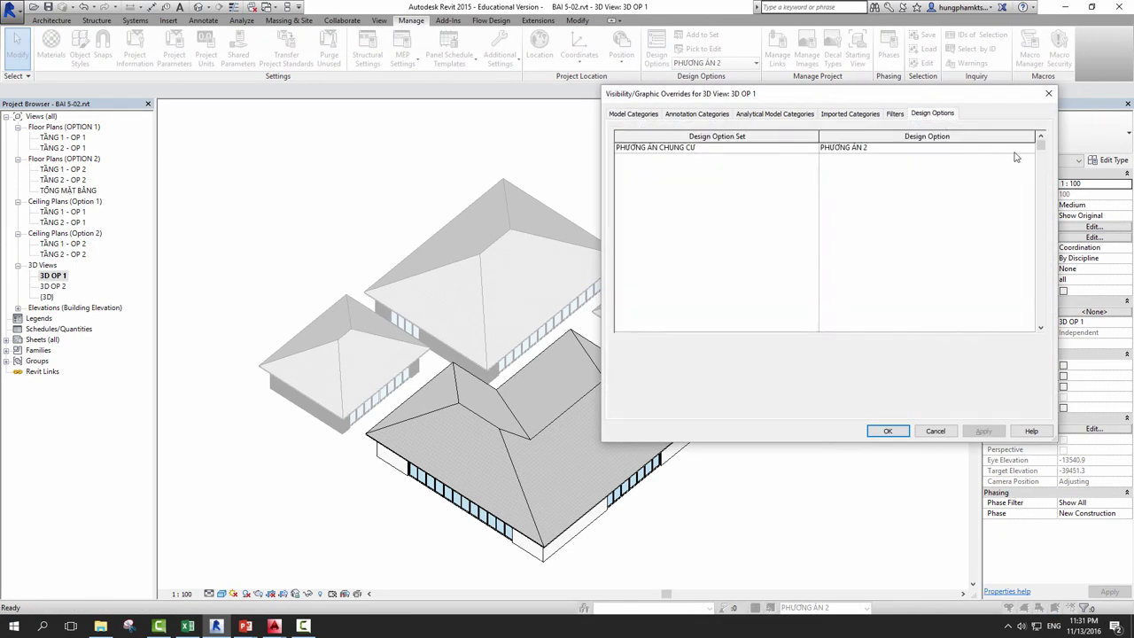
{"action": "left_click", "coordinate": [1029, 147]}
{"action": "left_click", "coordinate": [882, 169]}
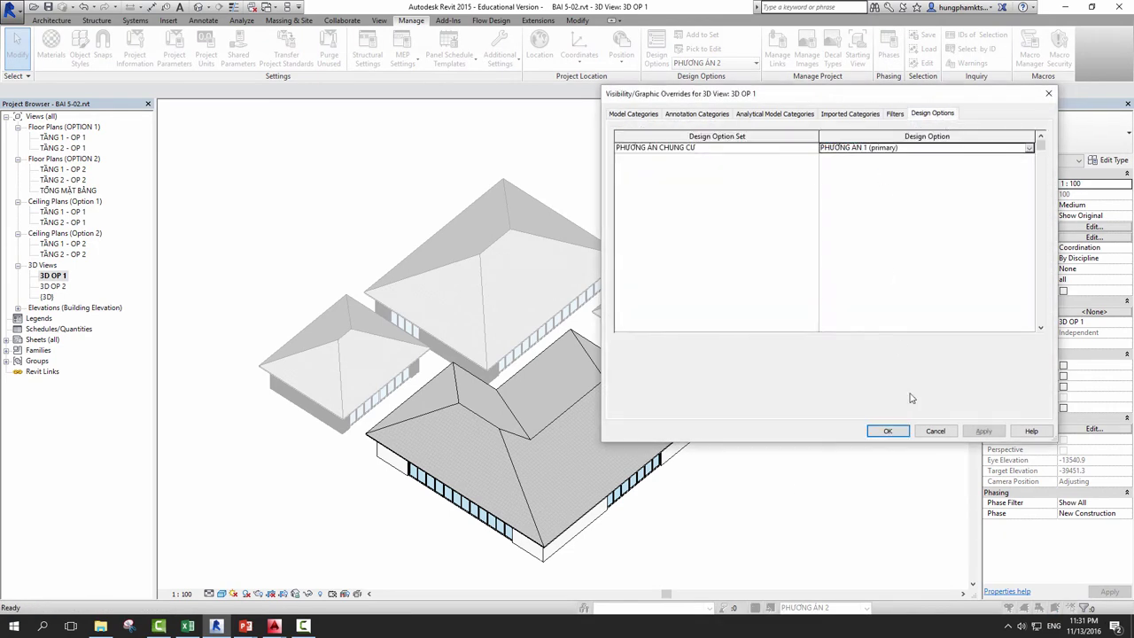
{"action": "left_click", "coordinate": [980, 431]}
{"action": "left_click", "coordinate": [888, 431]}
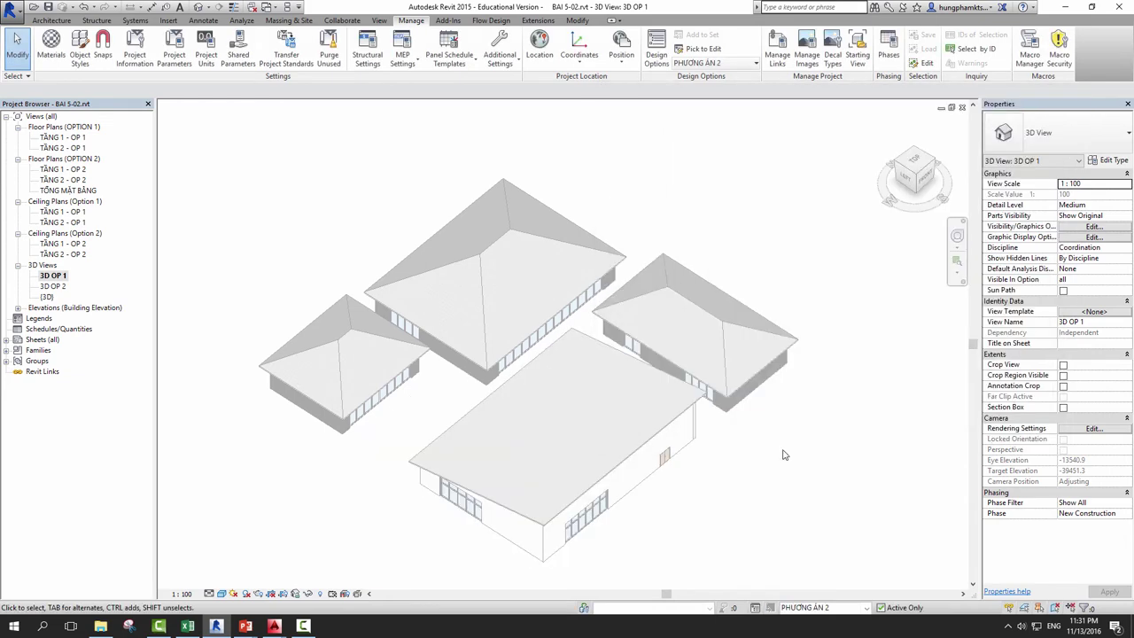
Return editing to Main Model and check the flat-roofed building's option with Pick to Edit.
{"action": "left_click", "coordinate": [833, 608]}
{"action": "left_click", "coordinate": [820, 569]}
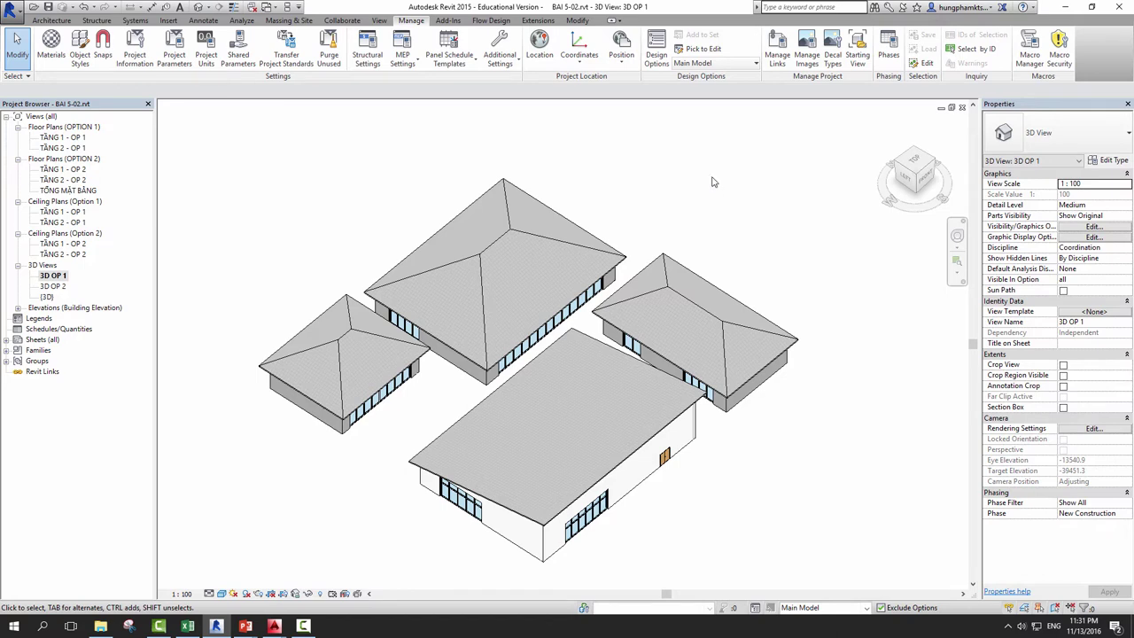
{"action": "left_click", "coordinate": [694, 54]}
{"action": "left_click", "coordinate": [695, 51]}
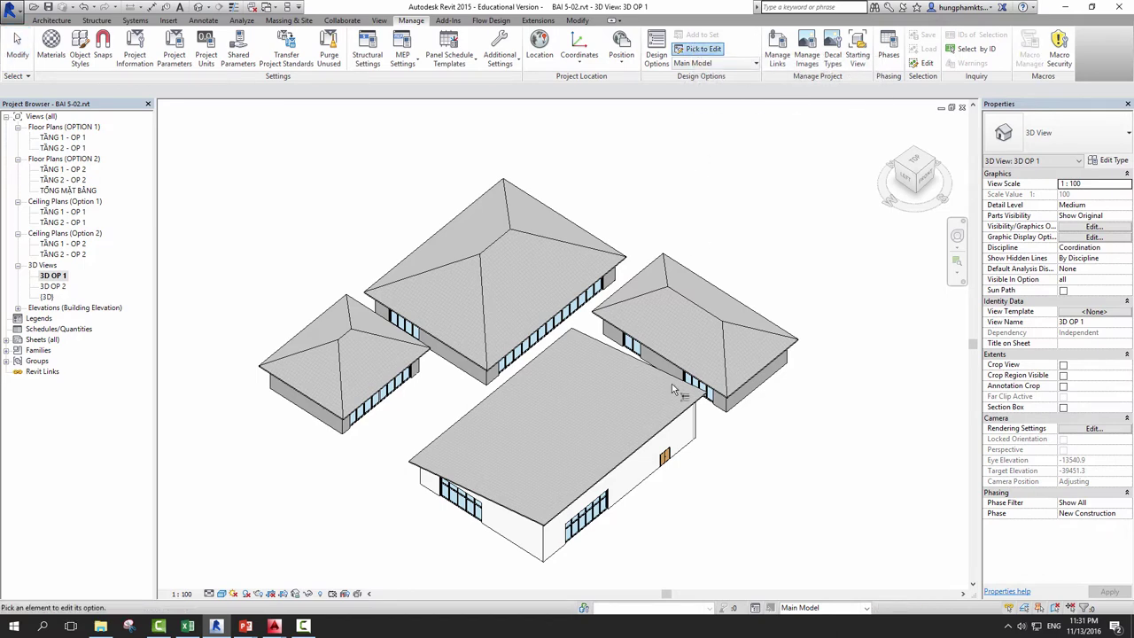
{"action": "left_click", "coordinate": [663, 438]}
{"action": "left_click", "coordinate": [28, 55]}
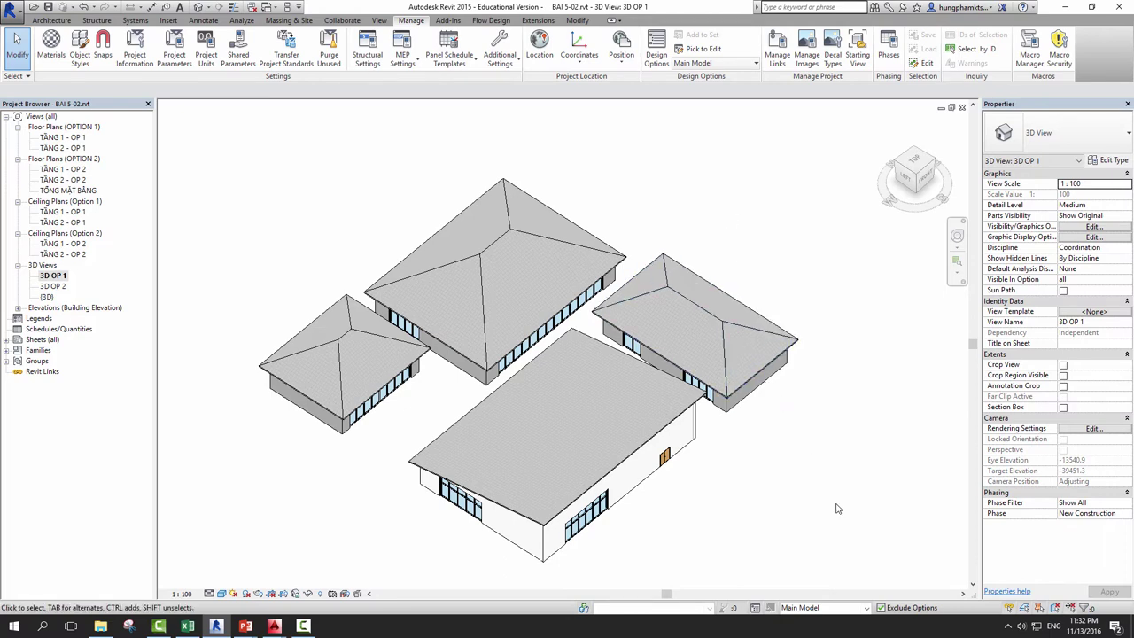
{"action": "left_click", "coordinate": [807, 608]}
{"action": "left_click", "coordinate": [802, 570]}
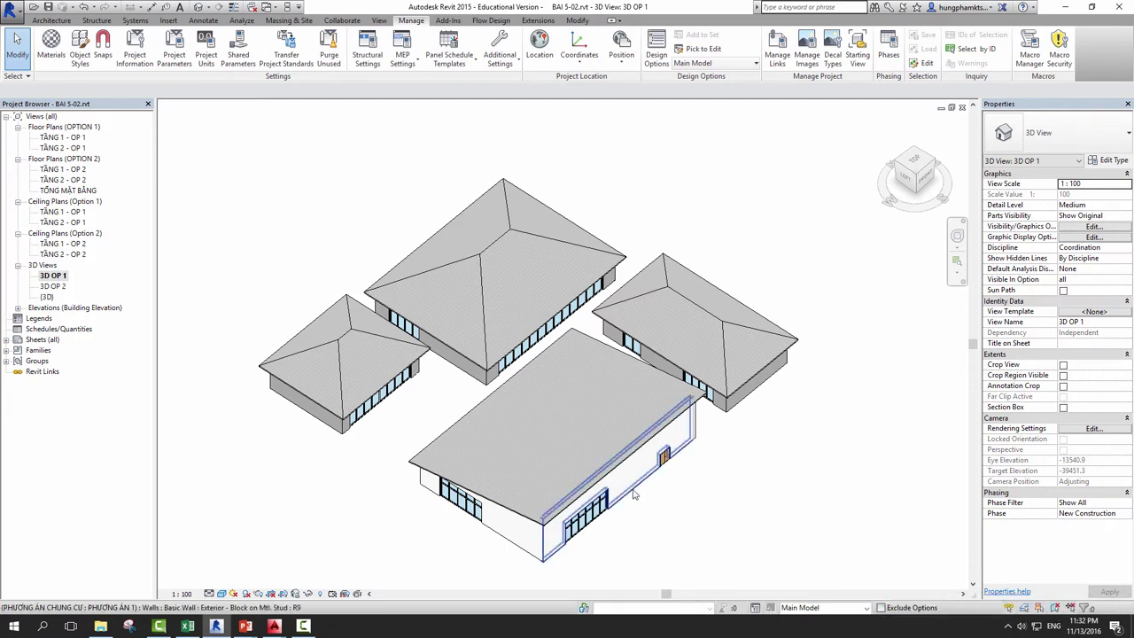
Inspect the front building's wall and roof, deselect, then enable Exclude Options.
{"action": "left_click", "coordinate": [638, 461]}
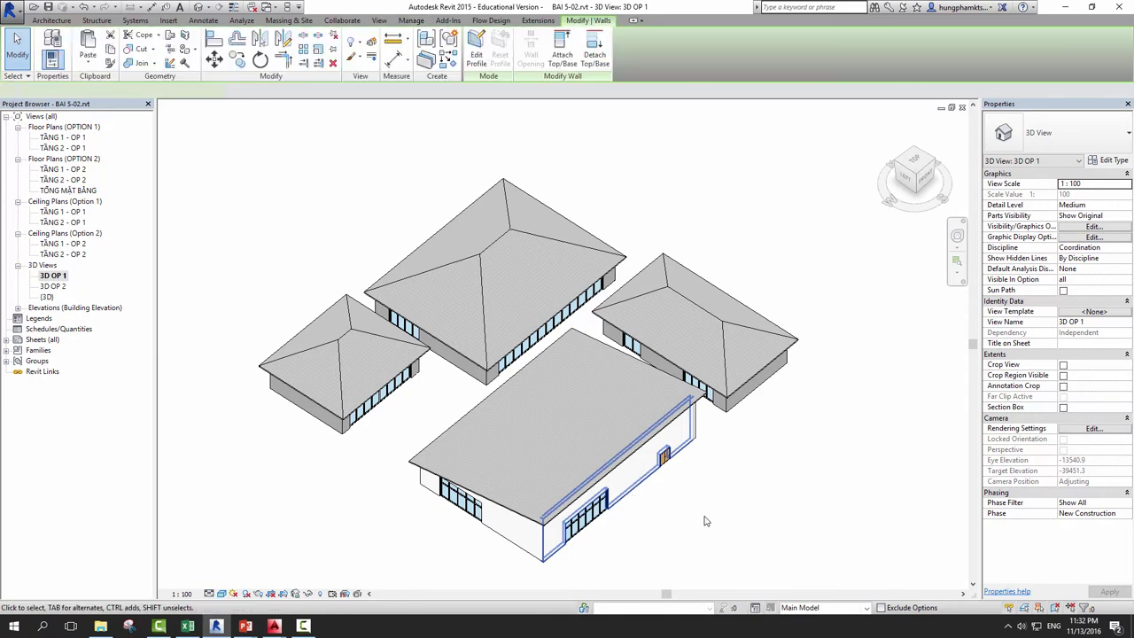
{"action": "left_click", "coordinate": [451, 447]}
{"action": "left_click", "coordinate": [647, 465]}
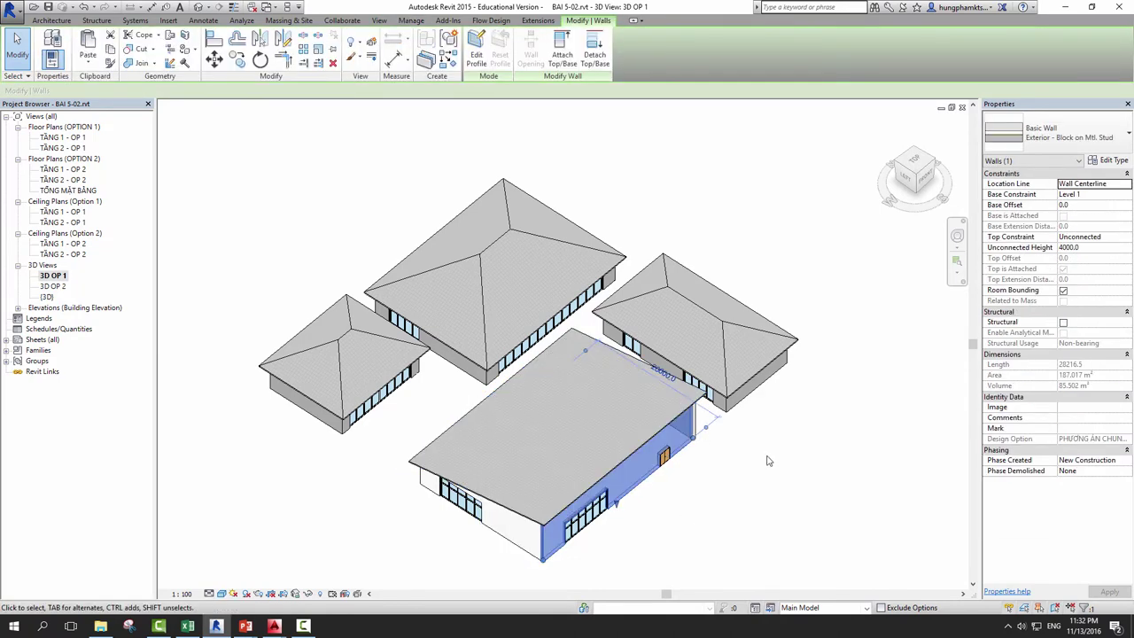
{"action": "left_click", "coordinate": [849, 554]}
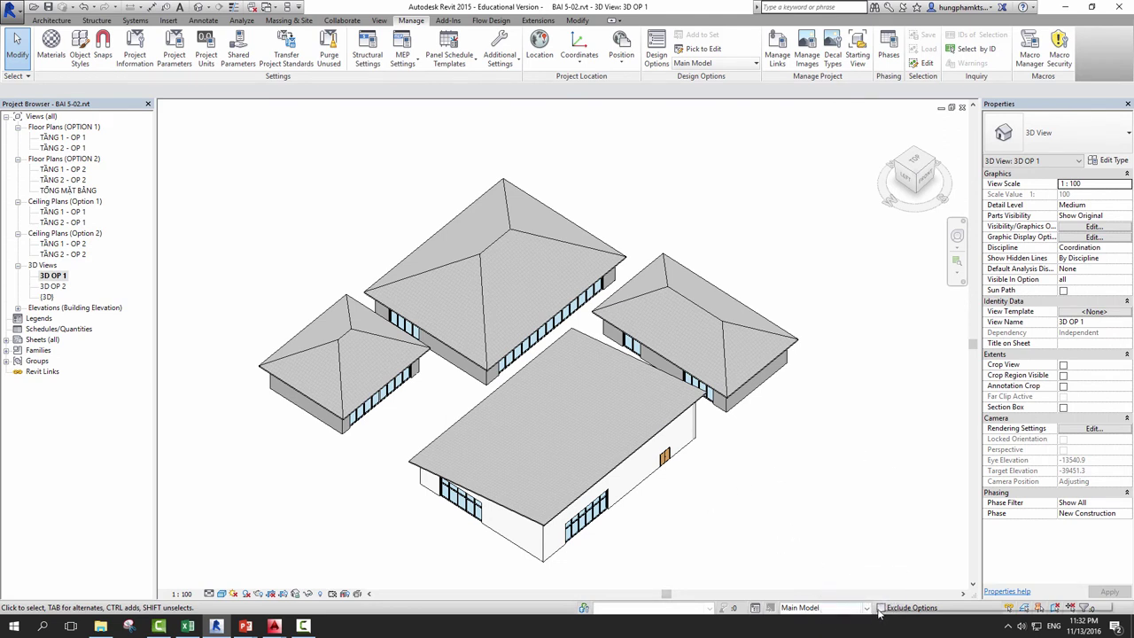
{"action": "left_click", "coordinate": [881, 608]}
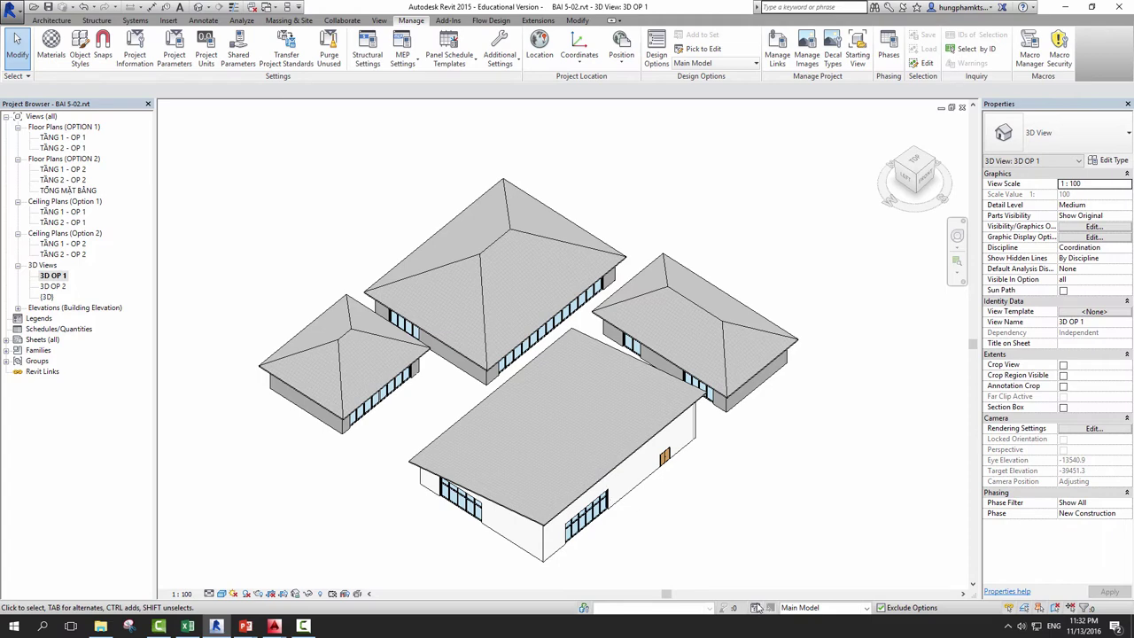
{"action": "left_click", "coordinate": [815, 607]}
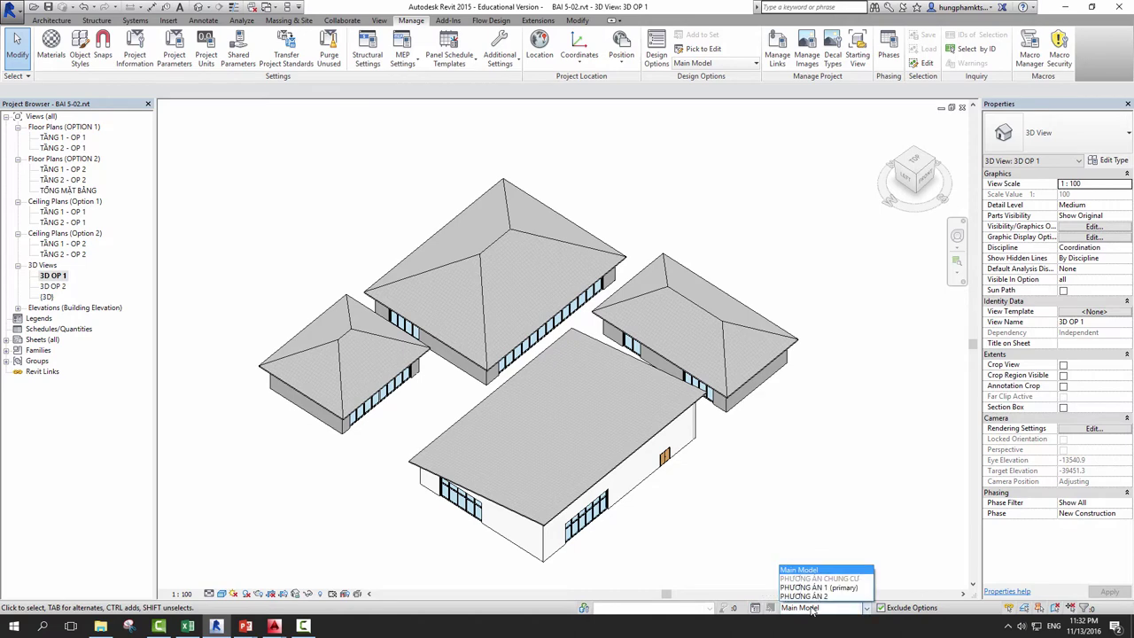
{"action": "left_click", "coordinate": [756, 608]}
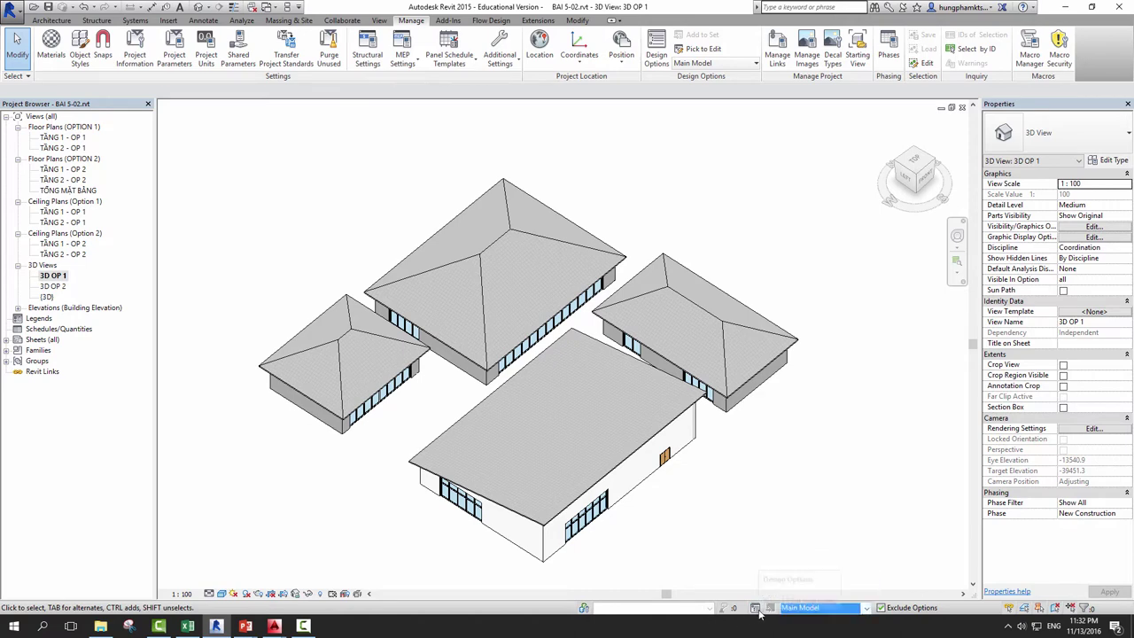
{"action": "left_click", "coordinate": [864, 170]}
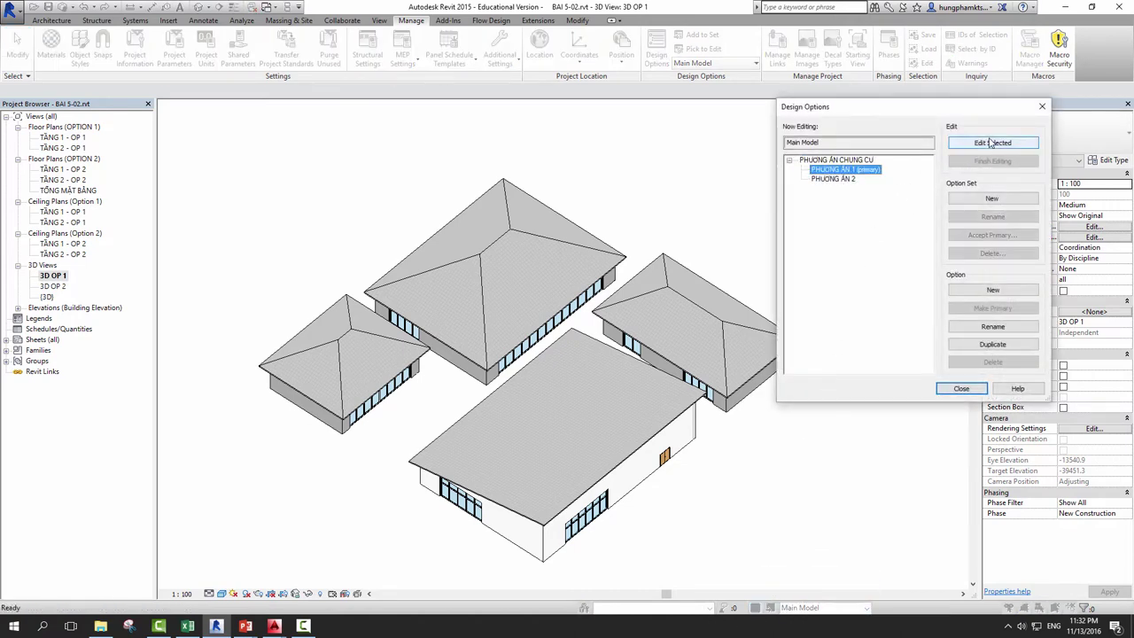
{"action": "left_click", "coordinate": [1042, 106]}
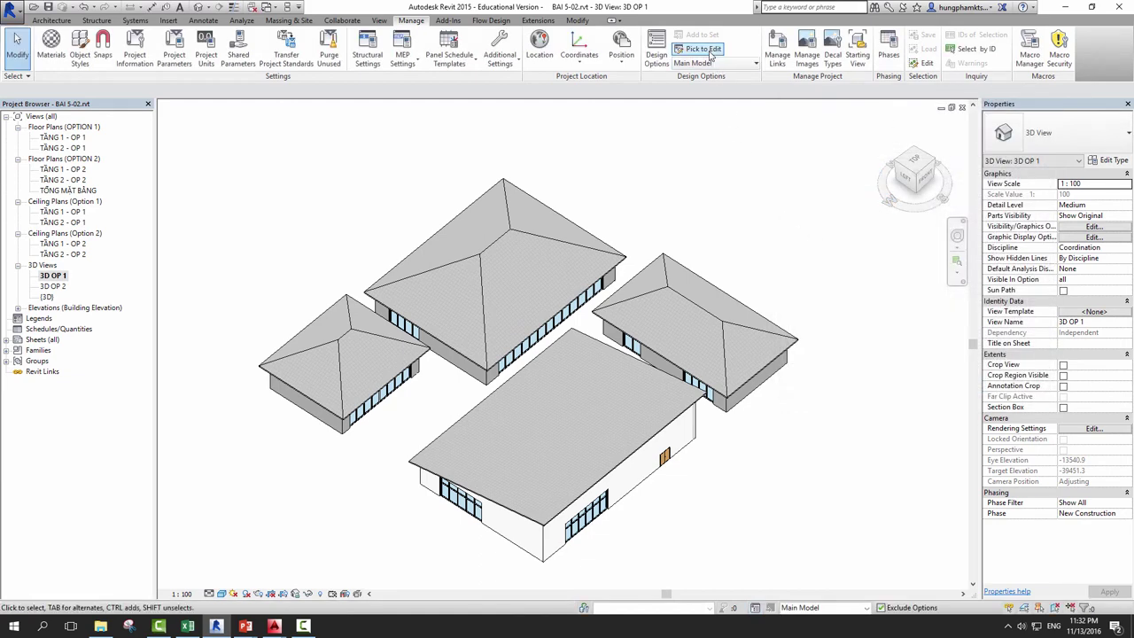
{"action": "left_click", "coordinate": [700, 48]}
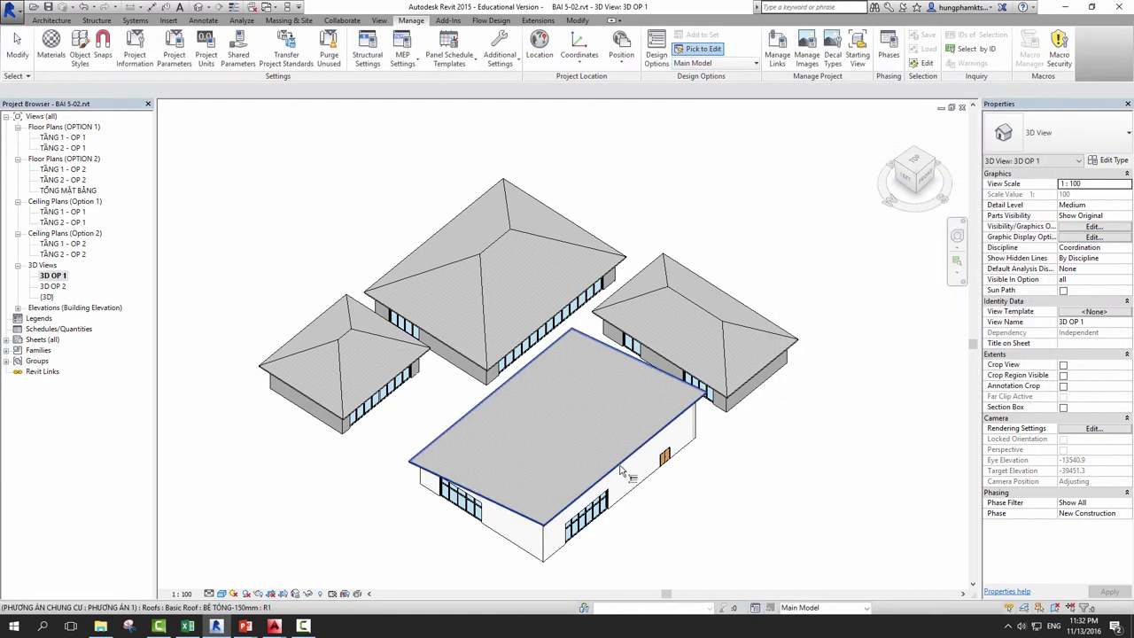
{"action": "key", "text": "Escape"}
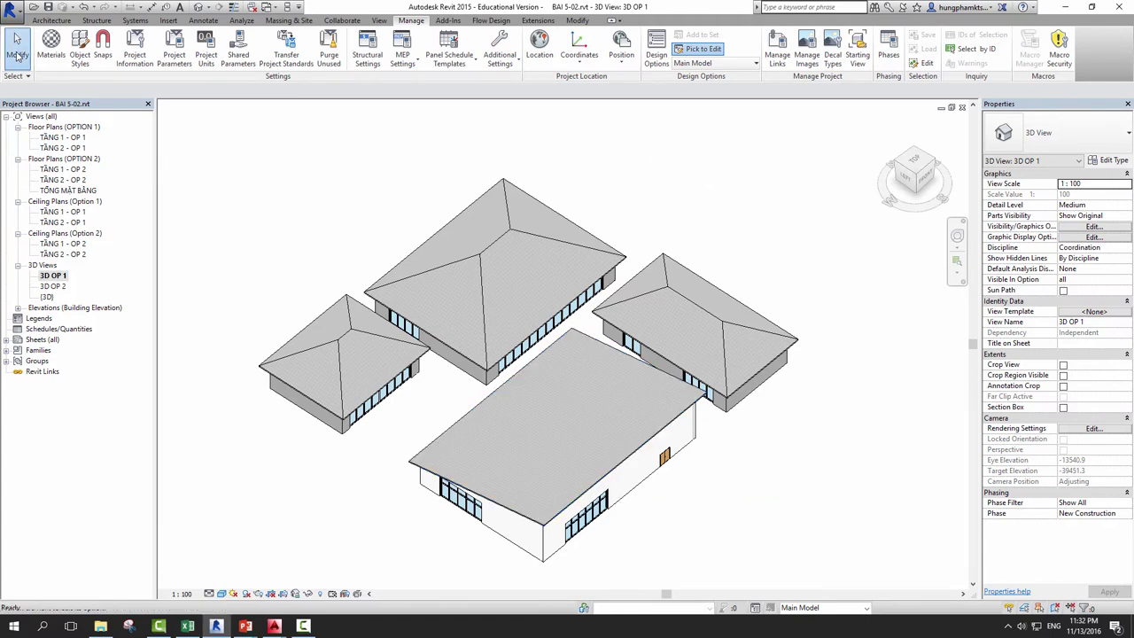
{"action": "left_click", "coordinate": [881, 608]}
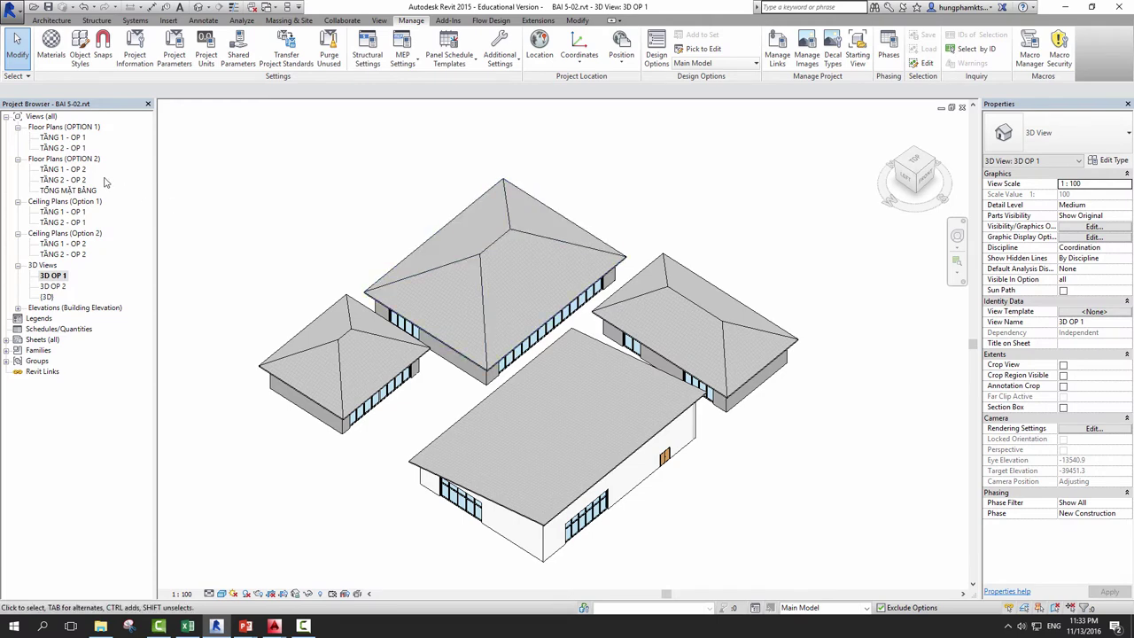
Open the TẦNG 1 - OP 1 floor plan and make PHƯƠNG ÁN 1 the active design option.
{"action": "double_click", "coordinate": [71, 139]}
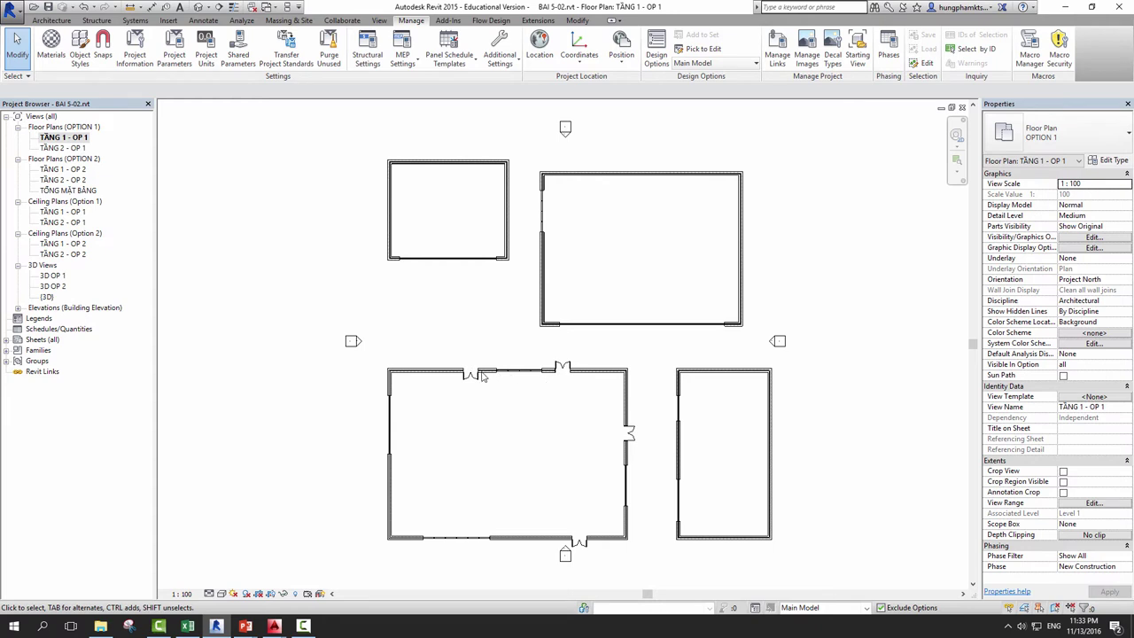
{"action": "left_click", "coordinate": [831, 610]}
{"action": "left_click", "coordinate": [822, 587]}
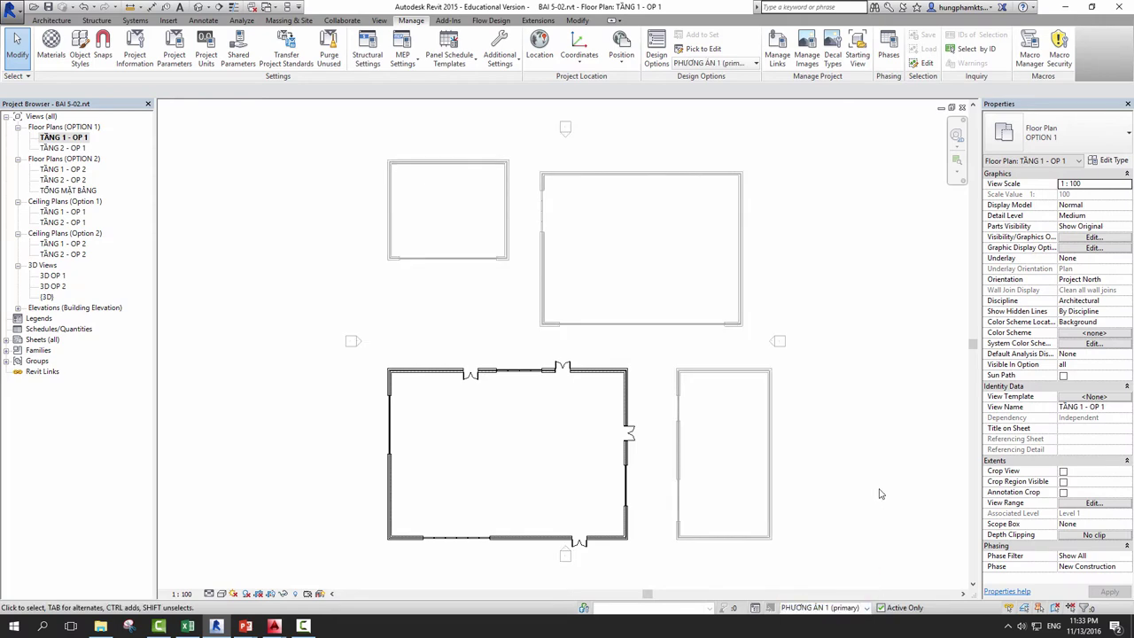
Draw a trial TCVN-BTCT-300mm wall inside the lower-left building, then delete it.
{"action": "left_click", "coordinate": [49, 21]}
{"action": "left_click", "coordinate": [49, 45]}
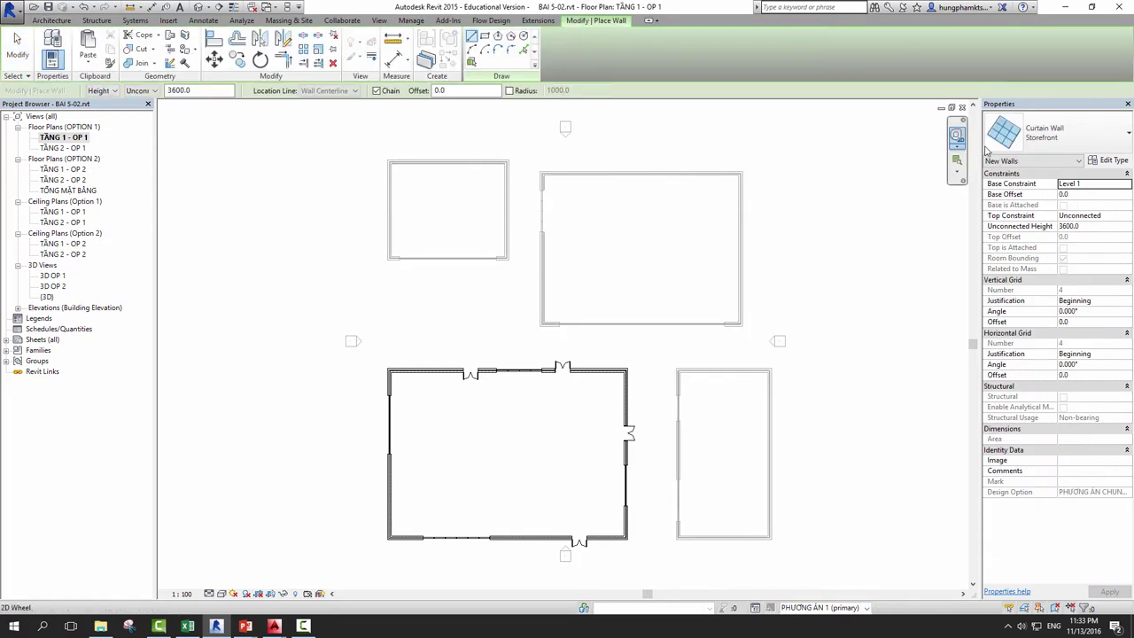
{"action": "left_click", "coordinate": [1054, 132]}
{"action": "left_click", "coordinate": [1024, 197]}
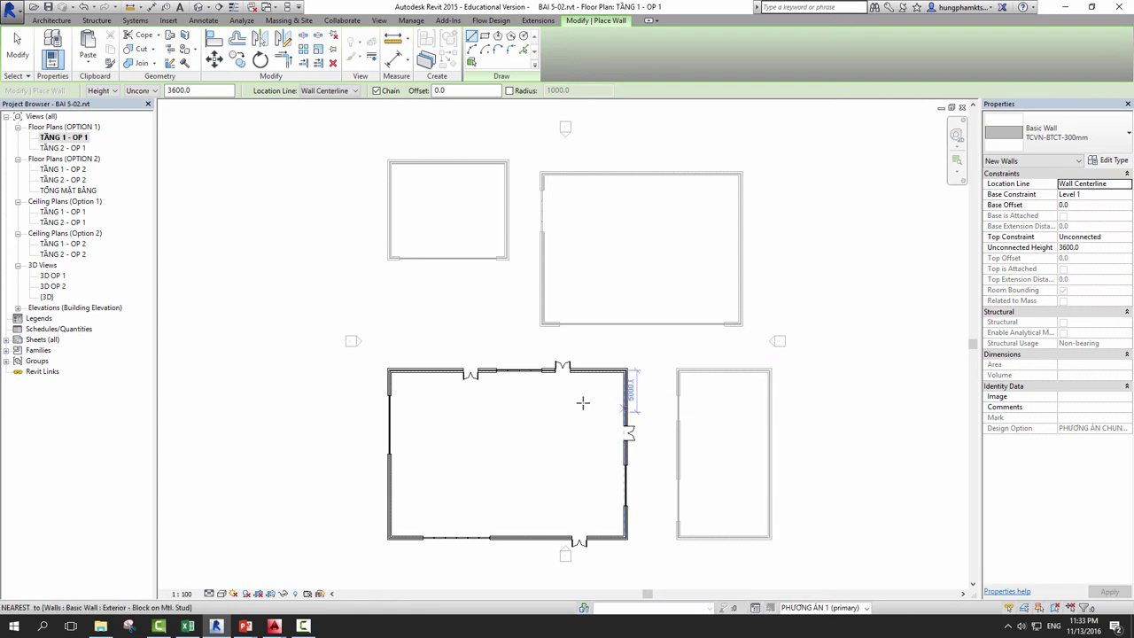
{"action": "left_click", "coordinate": [515, 403]}
{"action": "left_click", "coordinate": [515, 538]}
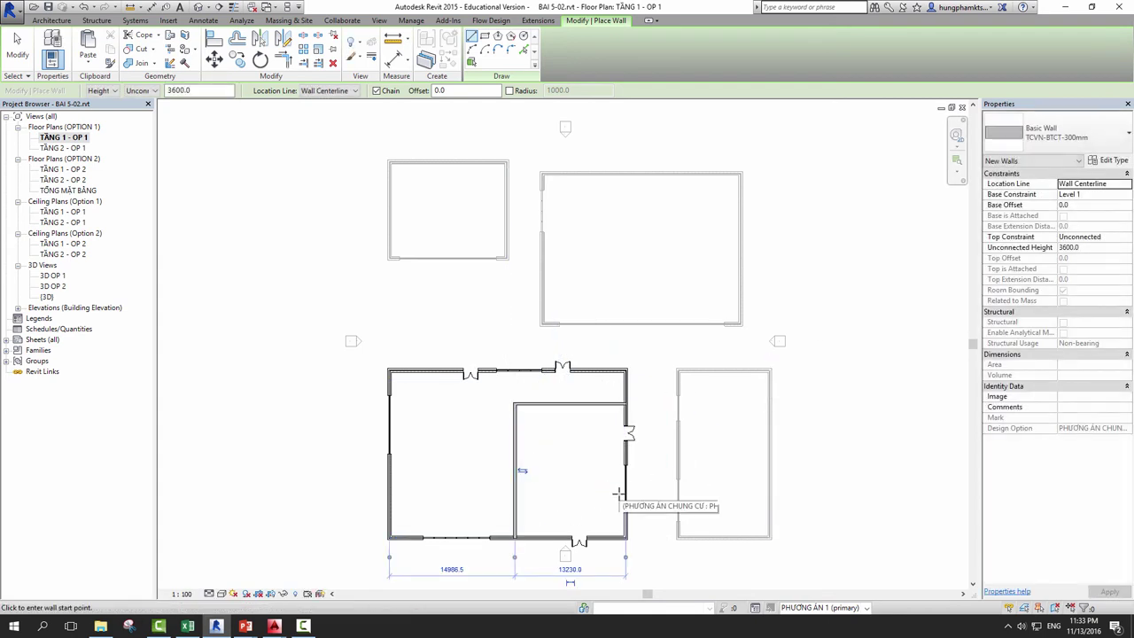
{"action": "key", "text": "Escape"}
{"action": "key", "text": "Escape"}
{"action": "left_click", "coordinate": [515, 408]}
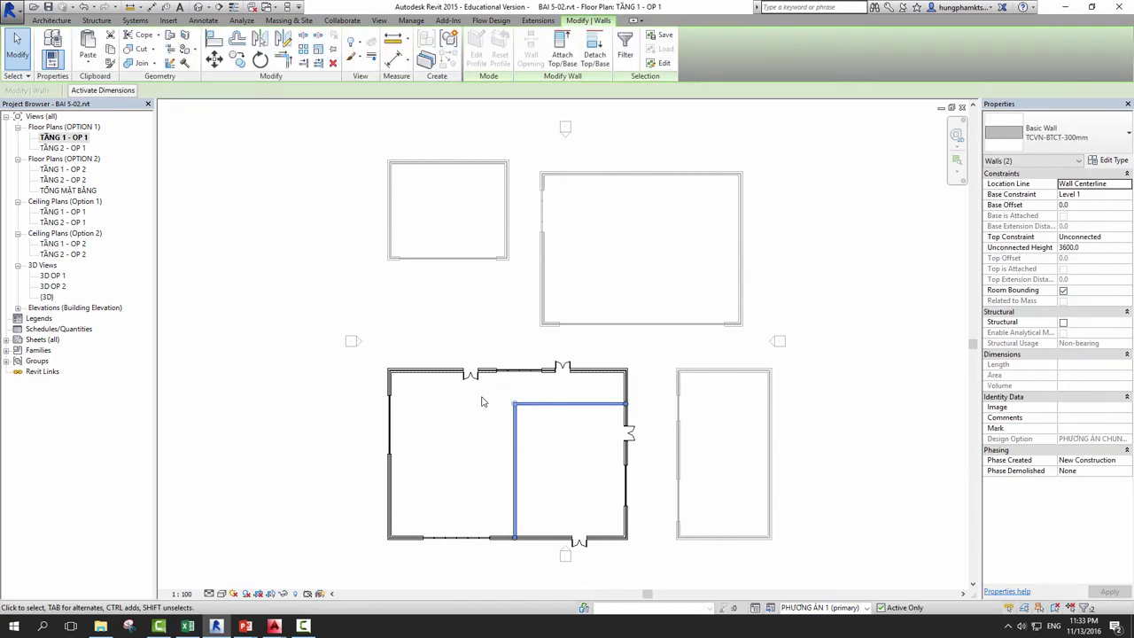
{"action": "key", "text": "Delete"}
Switch back to Main Model and draw an L-shaped horizontal and vertical interior wall.
{"action": "left_click", "coordinate": [842, 608]}
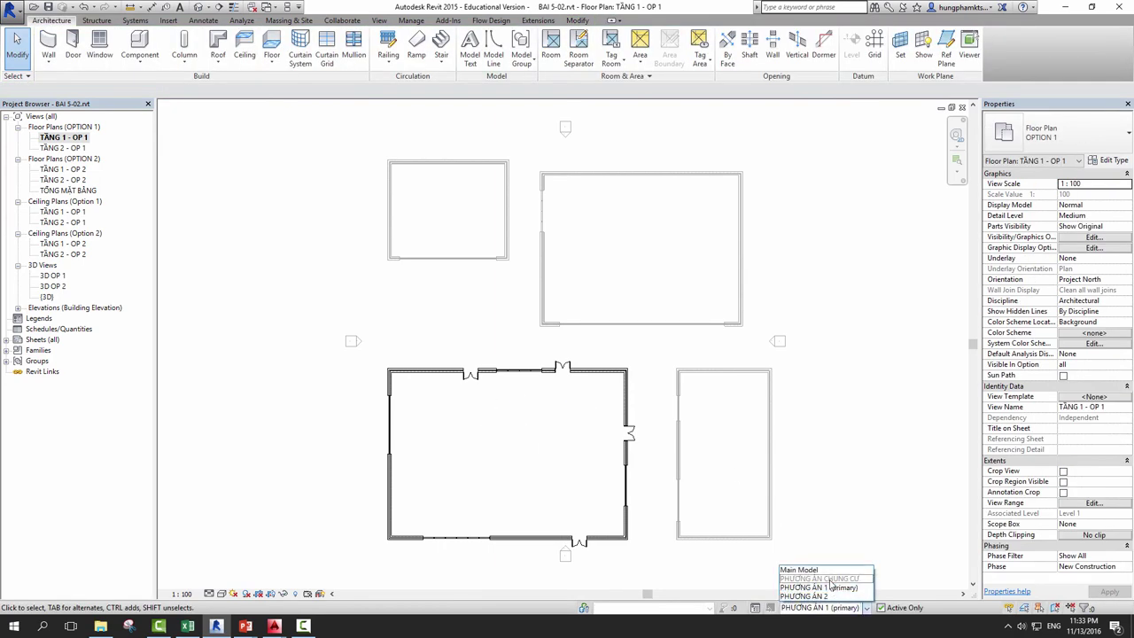
{"action": "left_click", "coordinate": [824, 570]}
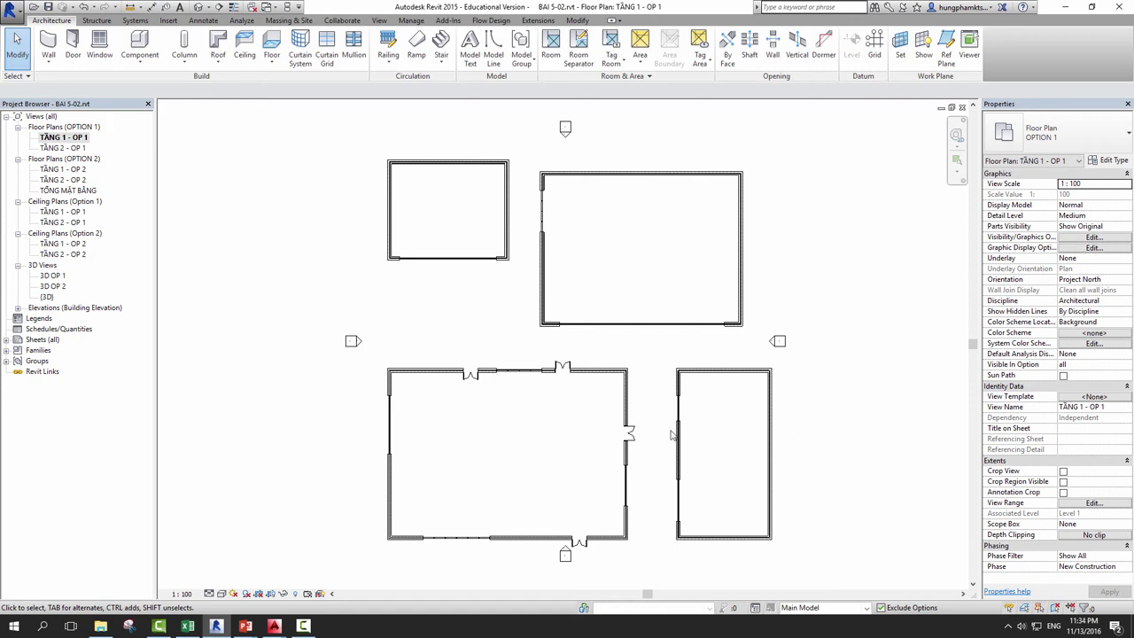
{"action": "left_click", "coordinate": [49, 60]}
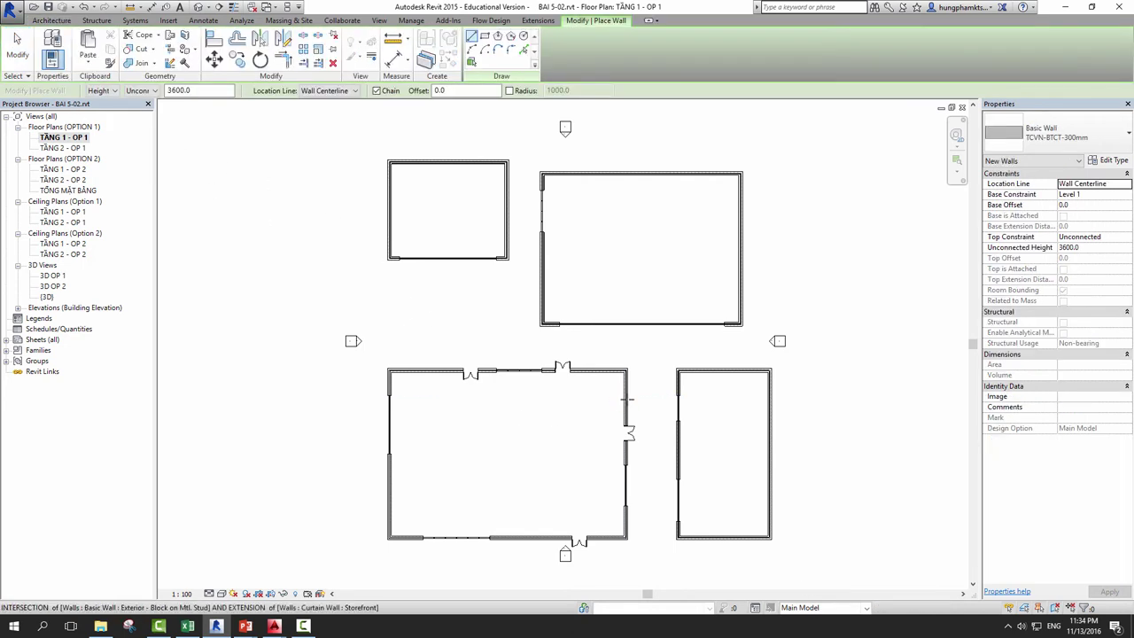
{"action": "left_click", "coordinate": [626, 396]}
{"action": "left_click", "coordinate": [516, 396]}
{"action": "left_click", "coordinate": [517, 536]}
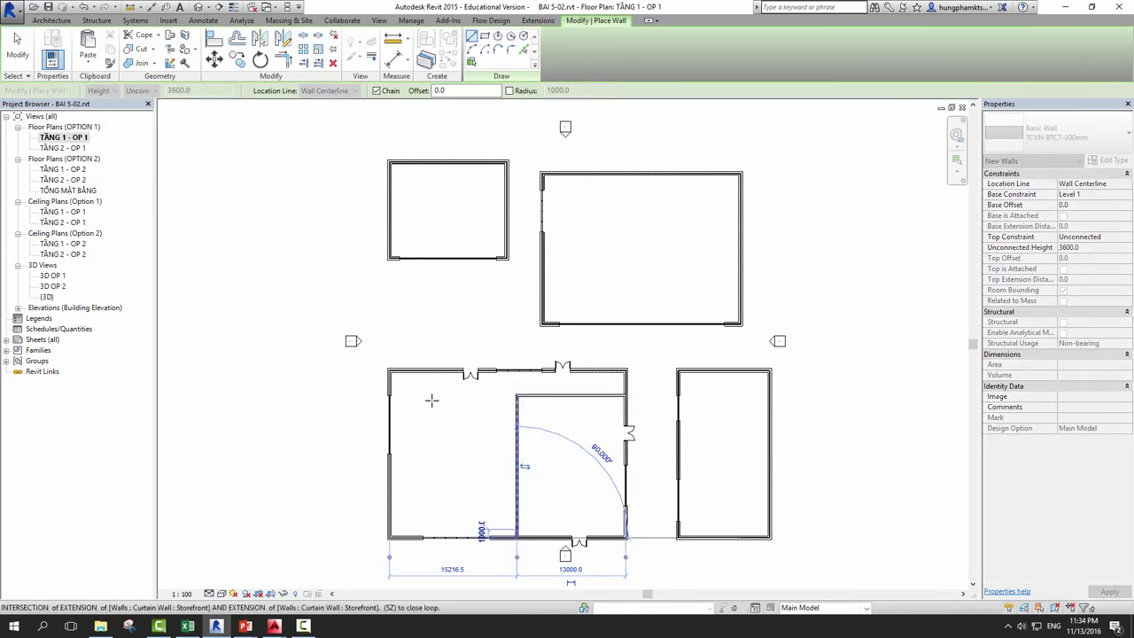
{"action": "left_click", "coordinate": [16, 49]}
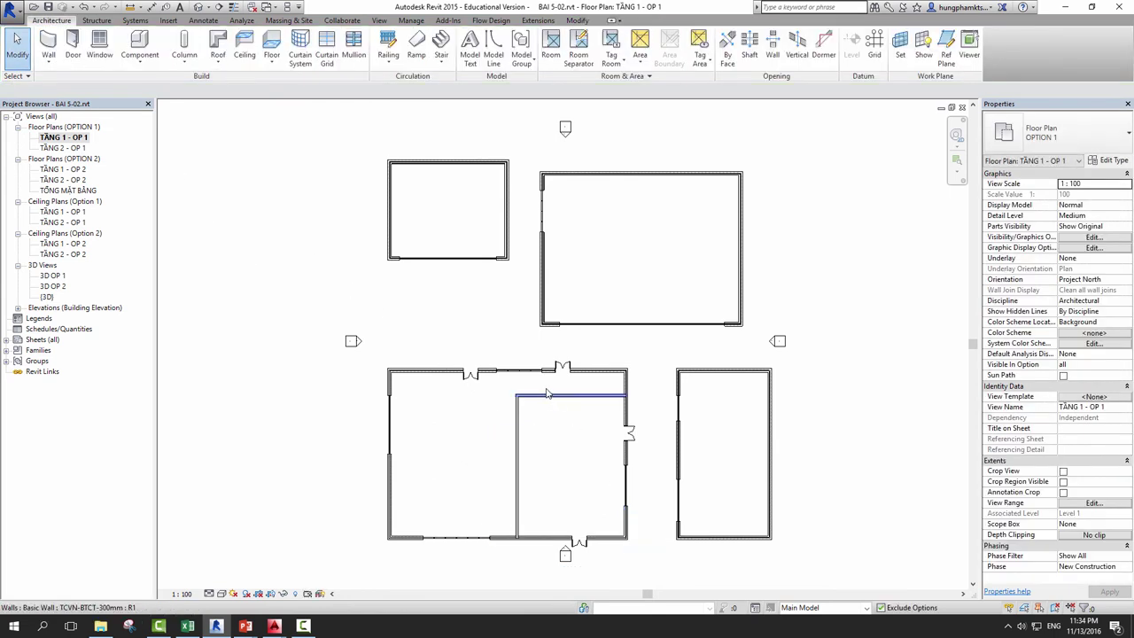
Select both new interior walls of the L-shaped partition.
{"action": "key", "text": "Tab"}
{"action": "left_click", "coordinate": [523, 434]}
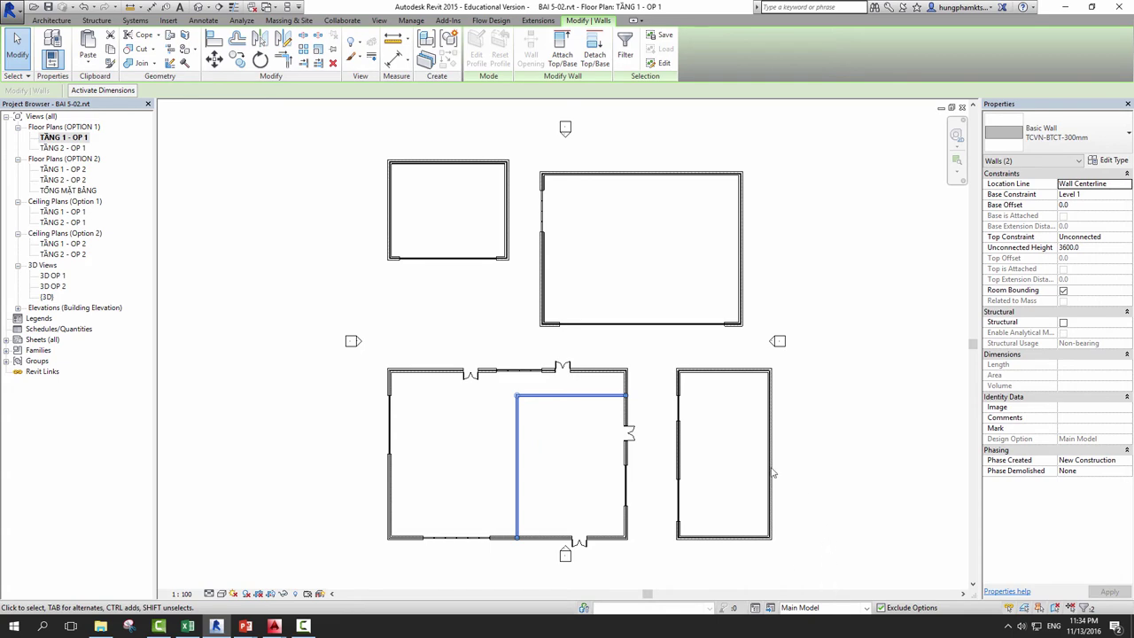
{"action": "left_click", "coordinate": [552, 439]}
{"action": "left_click_drag", "start_coordinate": [553, 434], "coordinate": [519, 396]}
{"action": "left_click", "coordinate": [586, 441]}
{"action": "left_click", "coordinate": [804, 393]}
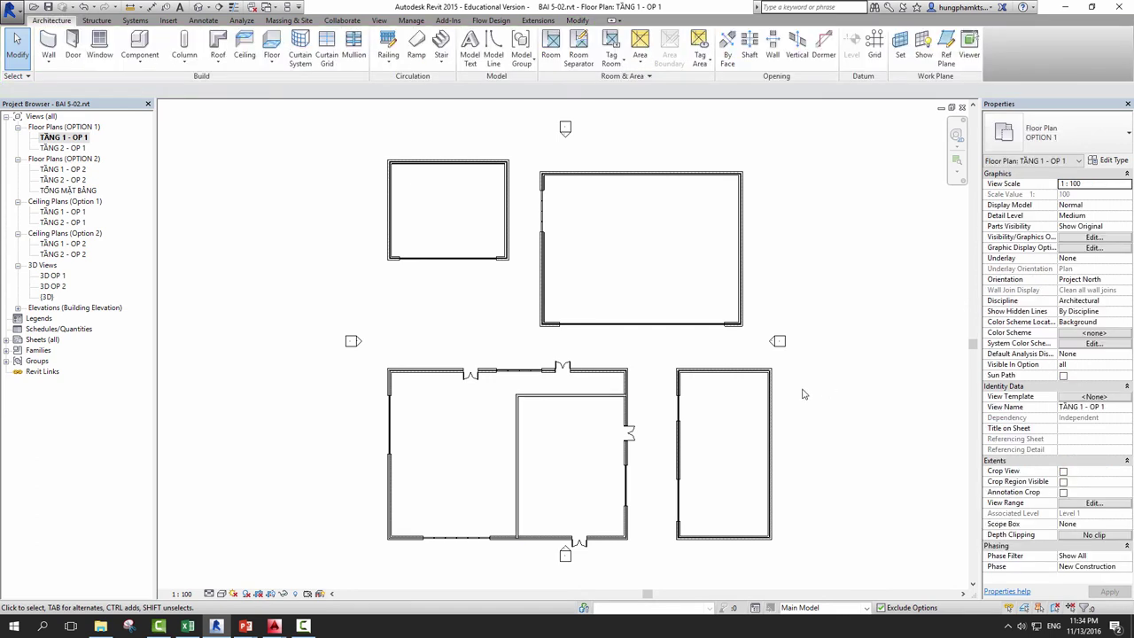
{"action": "left_click_drag", "start_coordinate": [537, 432], "coordinate": [502, 392]}
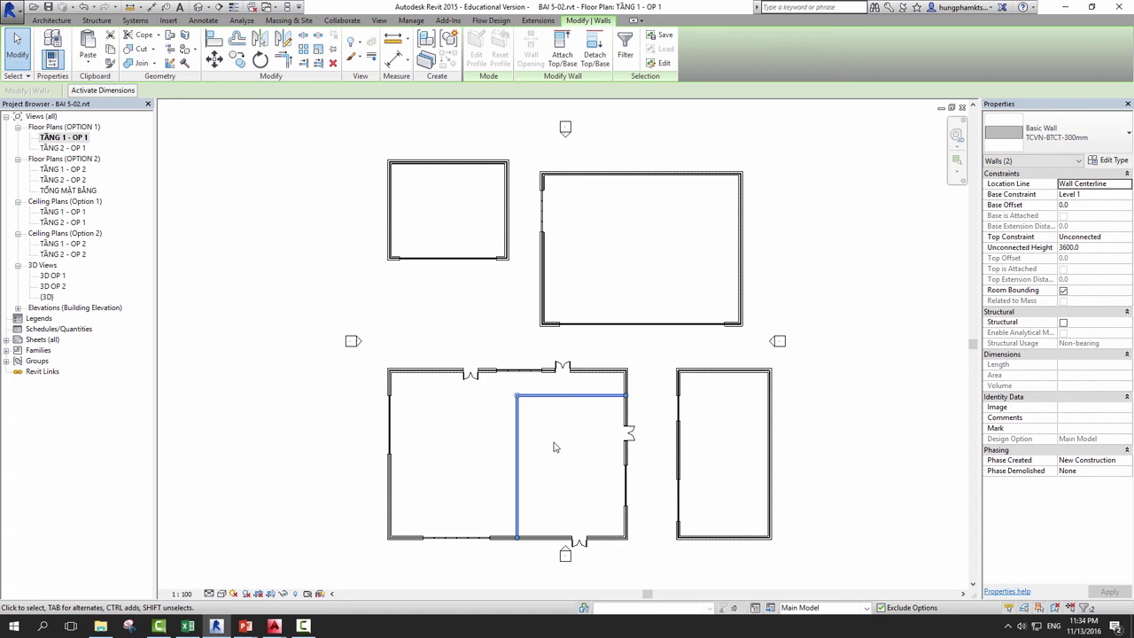
{"action": "left_click", "coordinate": [553, 447]}
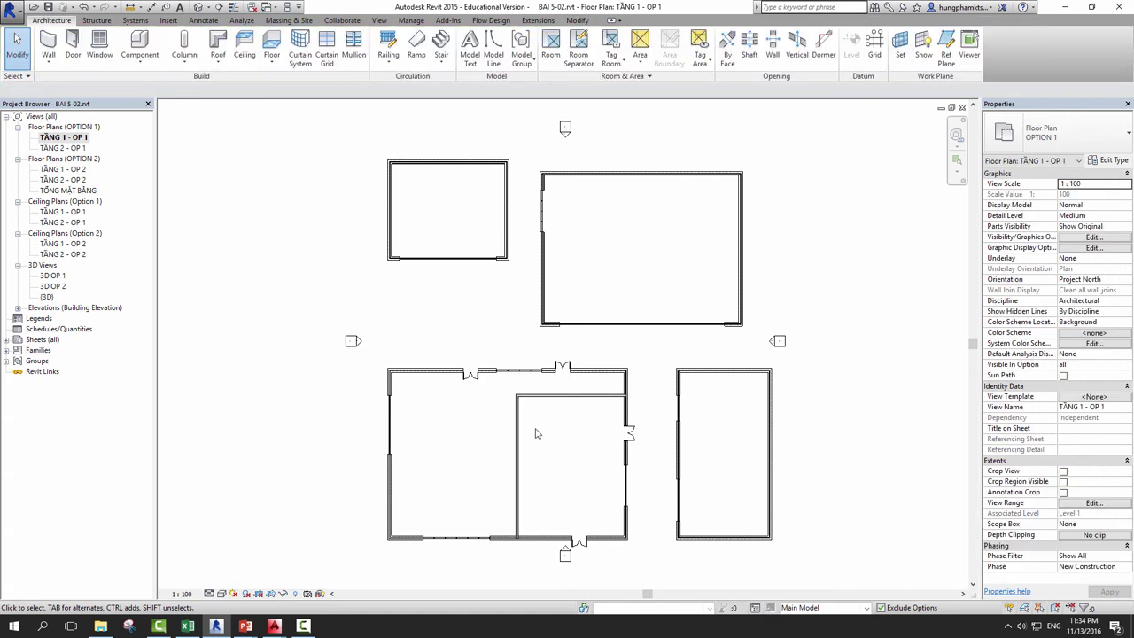
{"action": "left_click_drag", "start_coordinate": [534, 387], "coordinate": [494, 433]}
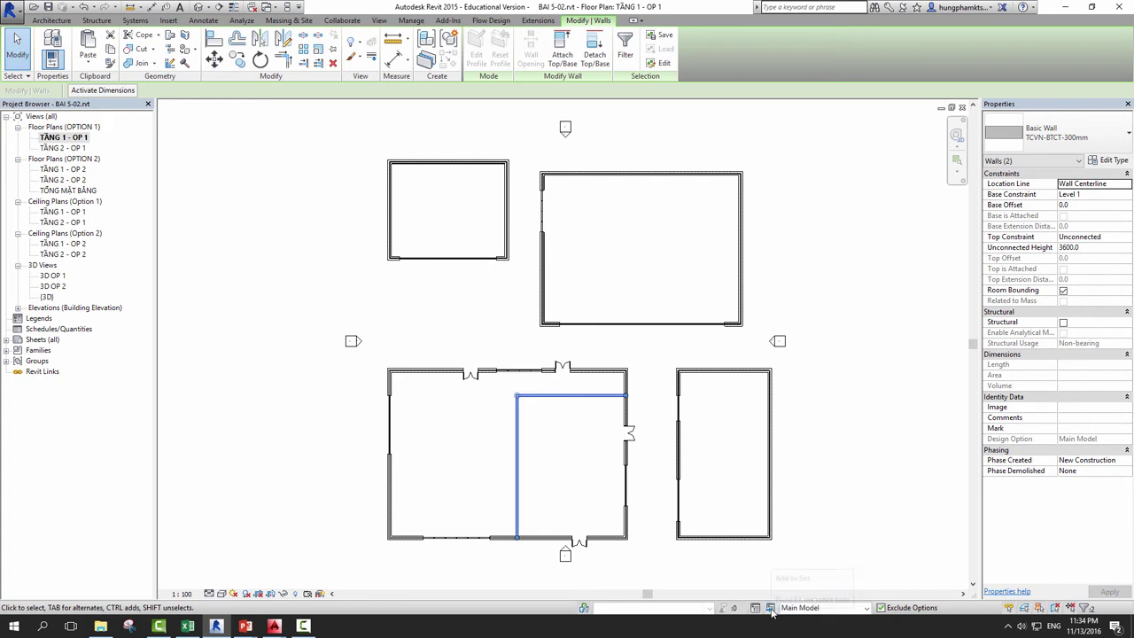
Add the selected walls to the design option set, with PHƯƠNG ÁN 2 unchecked.
{"action": "left_click", "coordinate": [770, 610]}
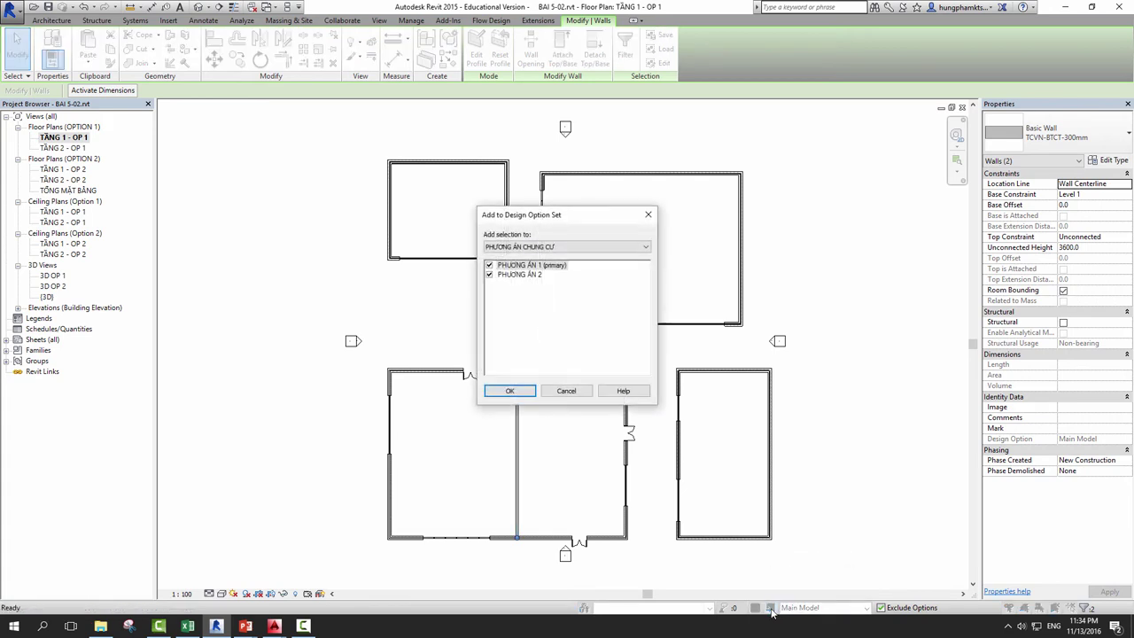
{"action": "left_click_drag", "start_coordinate": [550, 229], "coordinate": [792, 181]}
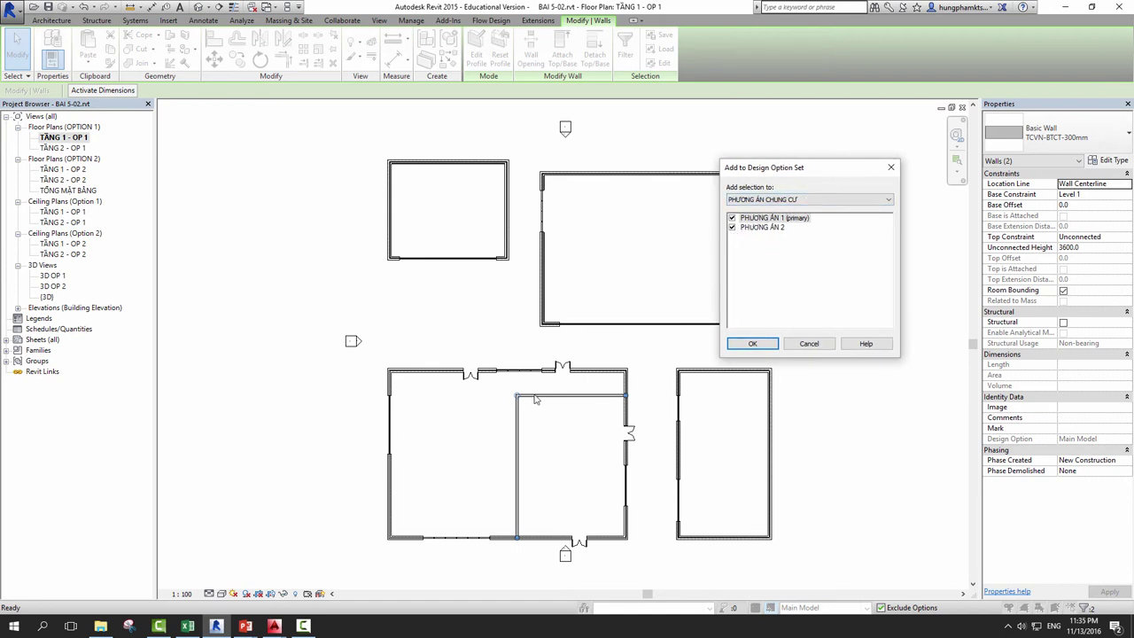
{"action": "left_click", "coordinate": [732, 227]}
{"action": "left_click", "coordinate": [734, 227]}
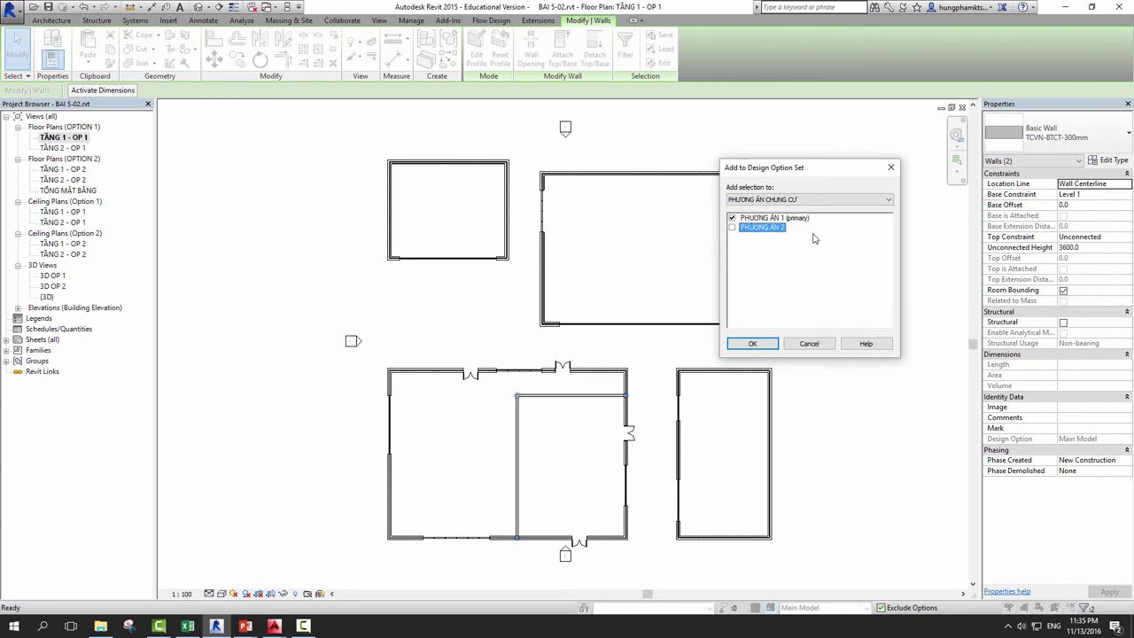
{"action": "left_click", "coordinate": [755, 345]}
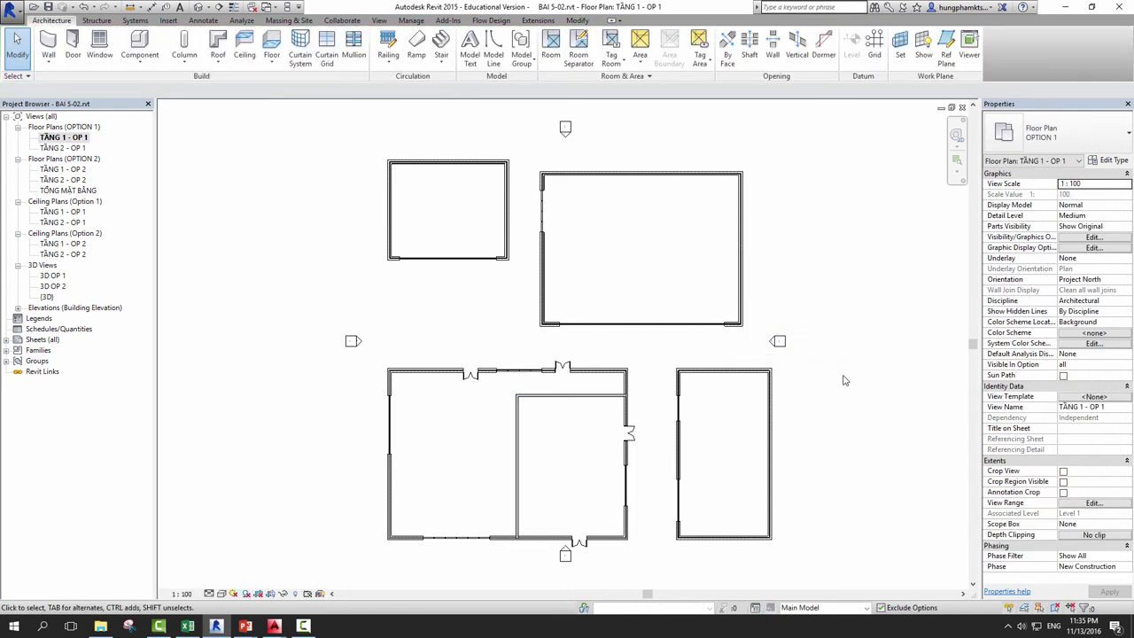